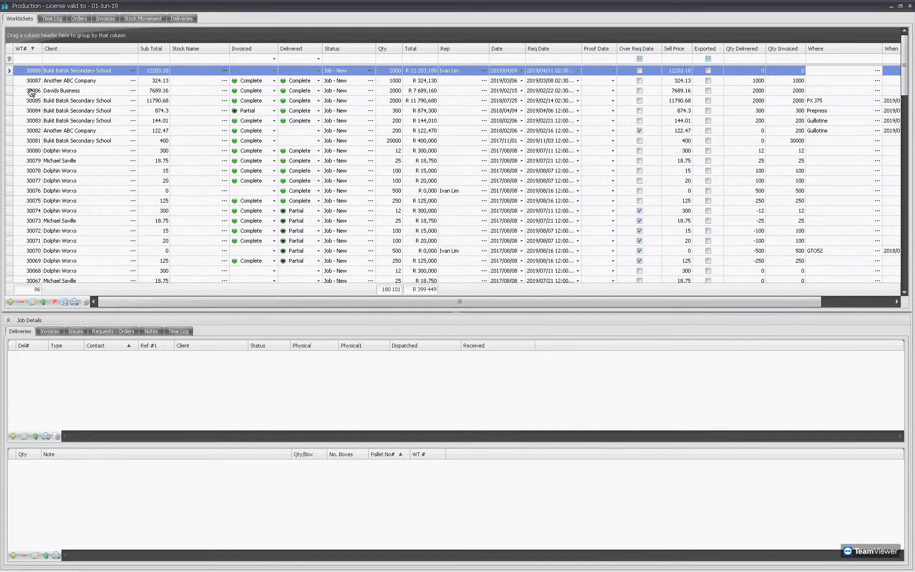
Browse jobs 30086, 30085 and 30084, checking job 30086's invoiced and delivered status.
left_click(31, 91)
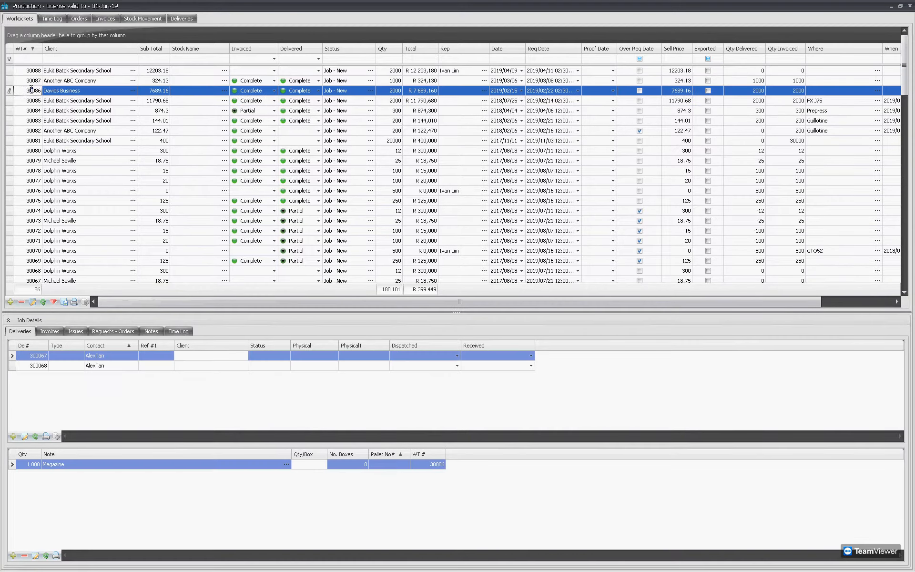
left_click(242, 96)
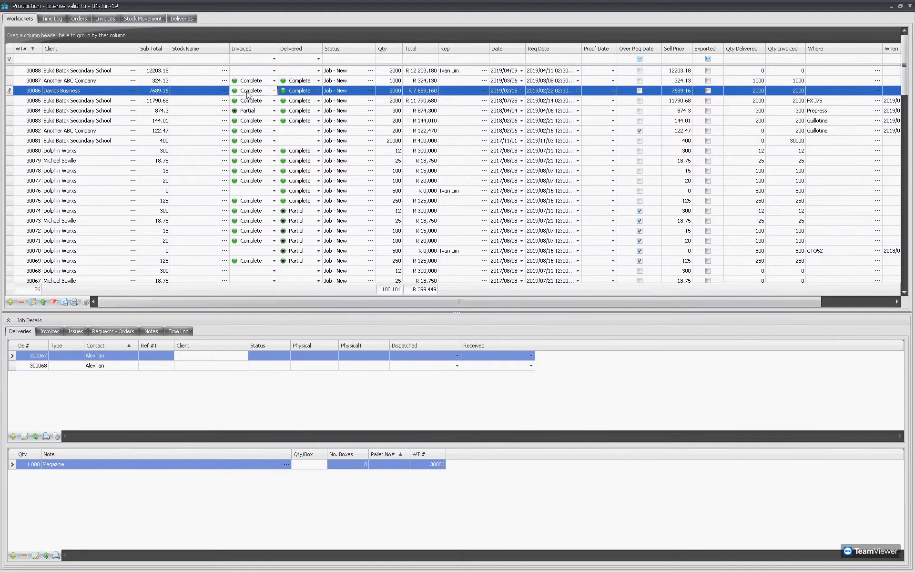
left_click(294, 95)
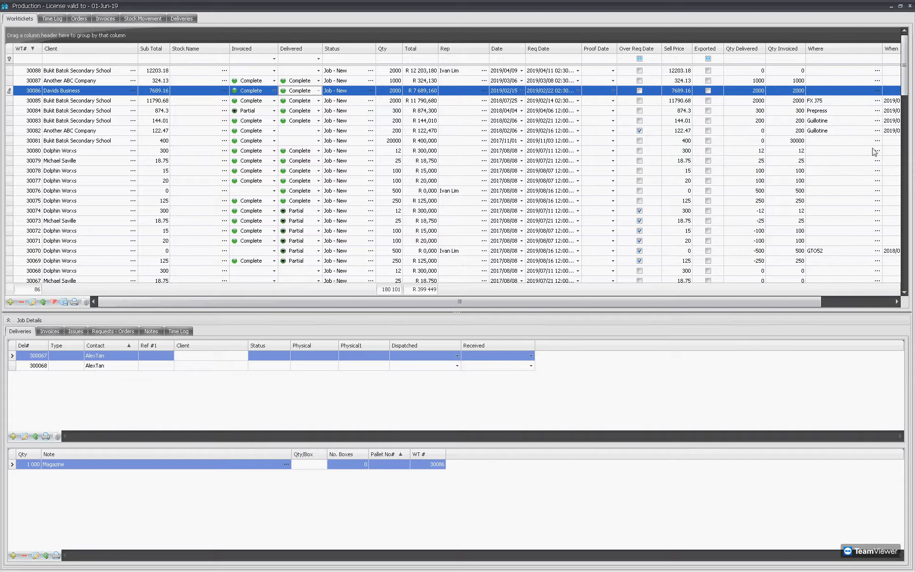
left_click(817, 100)
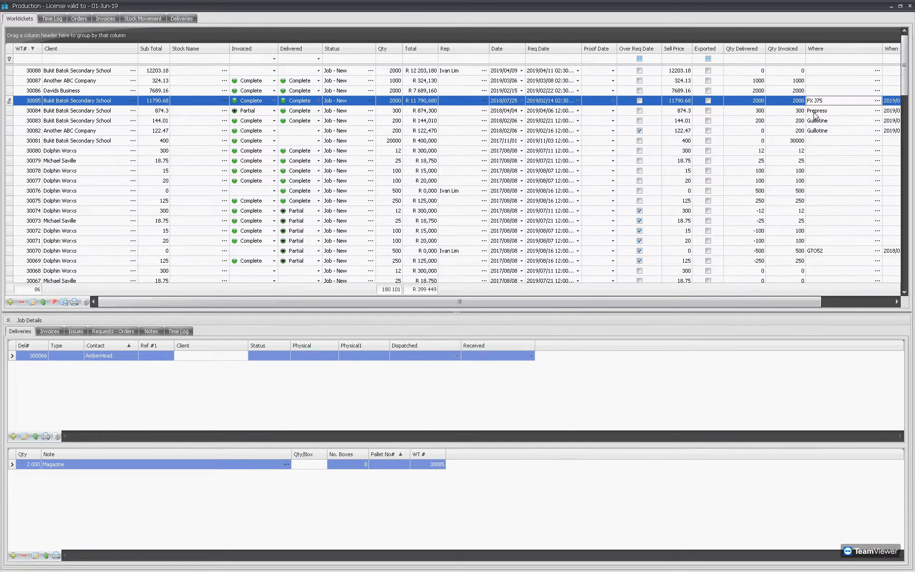
left_click(817, 111)
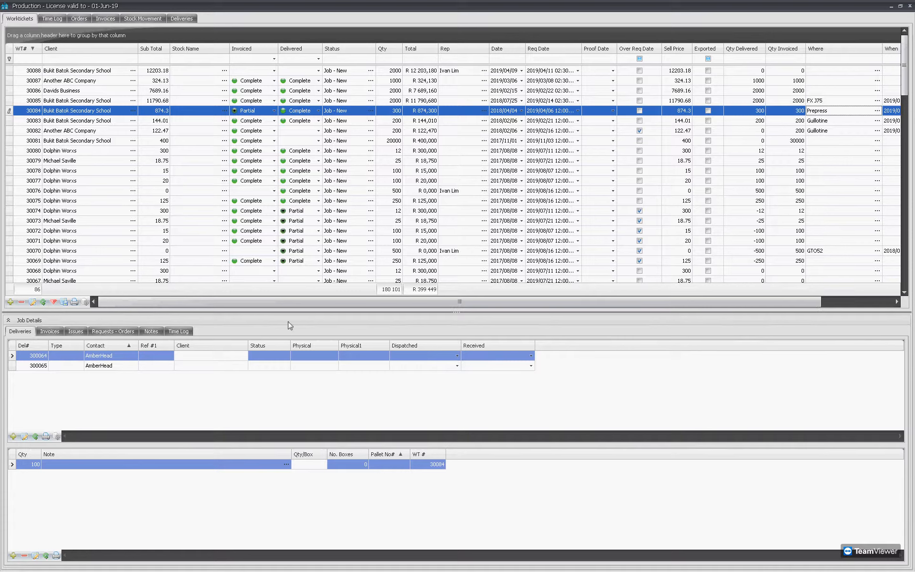
View the time logs of jobs 30084 and 30085, then select job 30088.
left_click(178, 332)
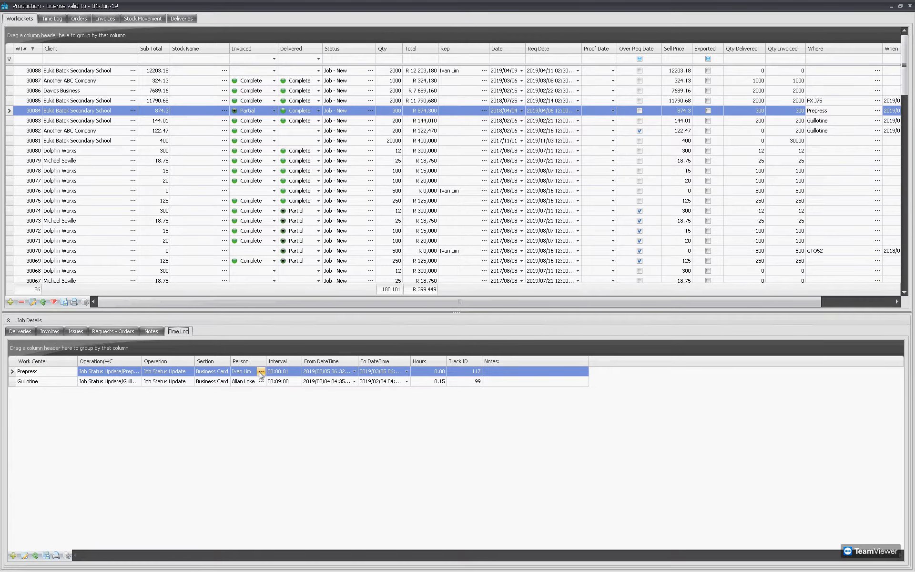
left_click(837, 100)
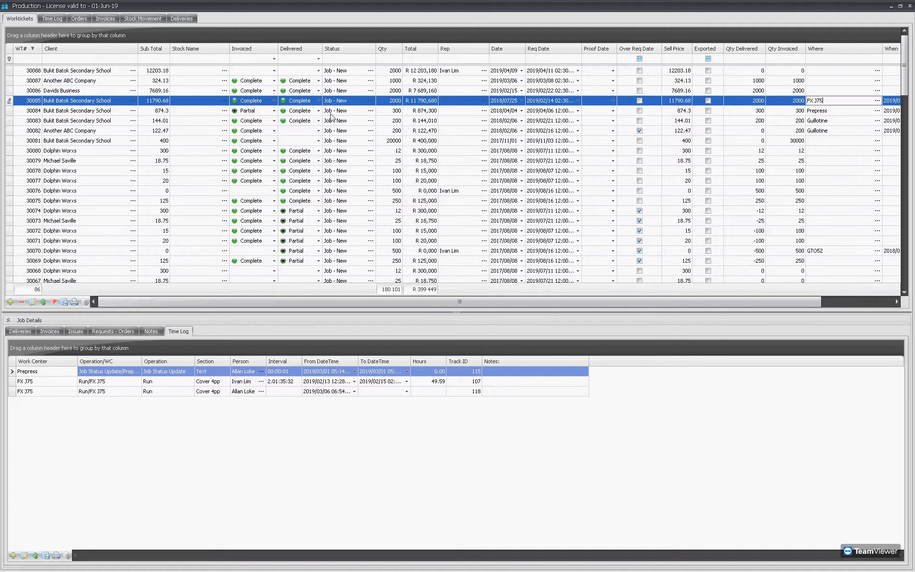
left_click(117, 70)
Add new delivery 300073 to job 30088, changing the A4 Magazine quantity from 2000 to 500.
left_click(20, 331)
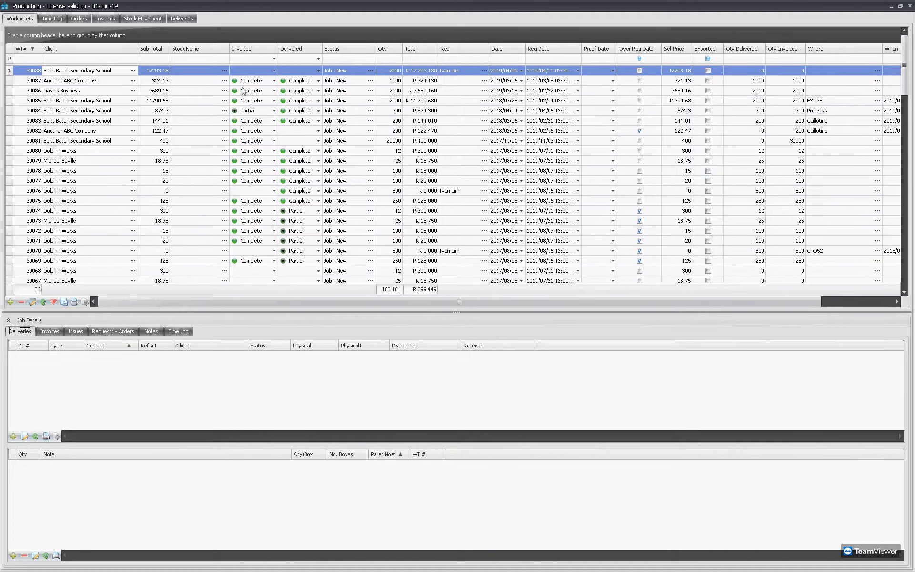
left_click(14, 436)
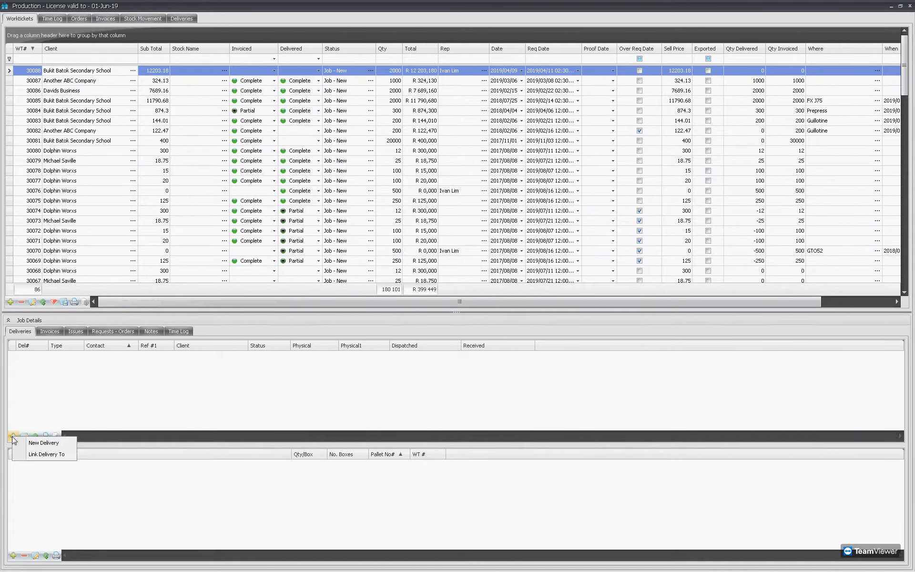
left_click(39, 444)
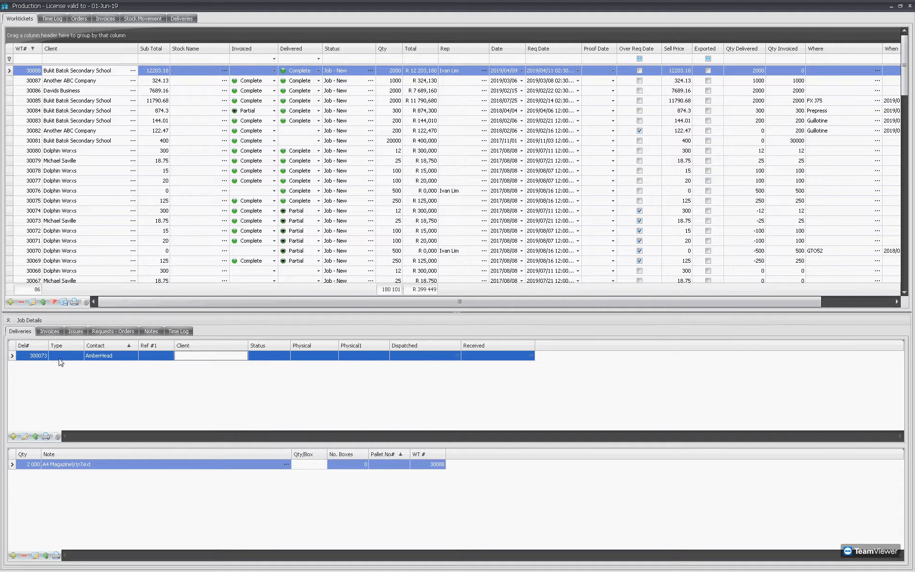
left_click(31, 466)
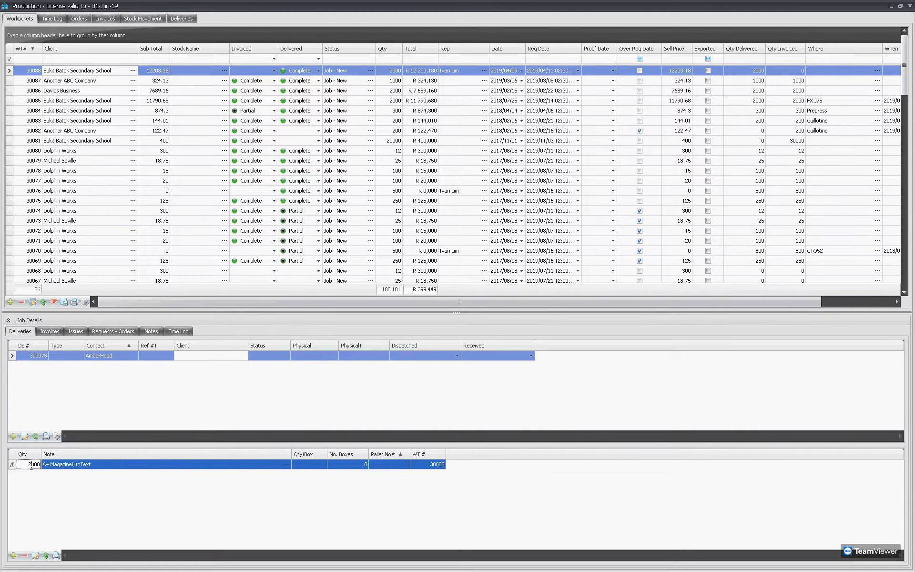
double_click(32, 465)
type("5")
left_click(83, 417)
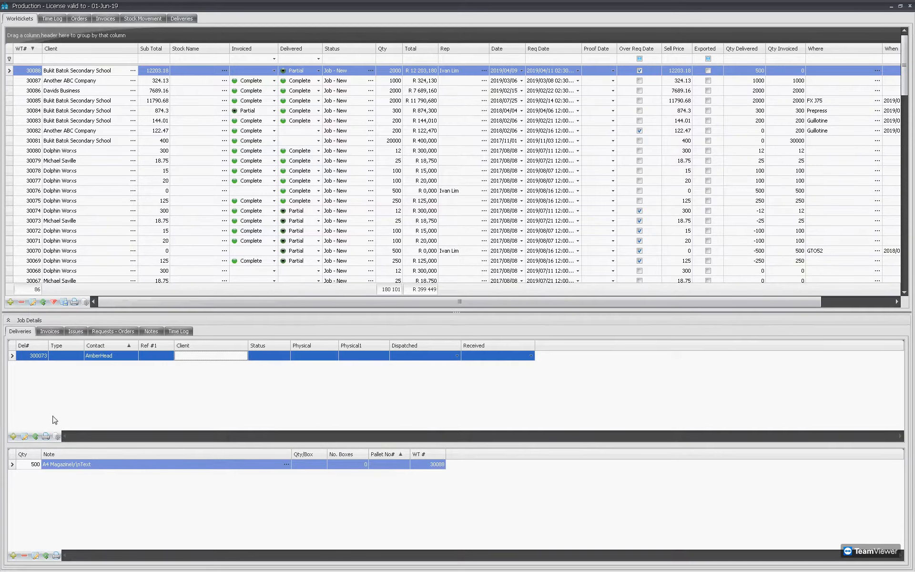
Give delivery 300073 physical address 123, confirm its contact and client Bukit Batok Secondary School, and save.
left_click(24, 436)
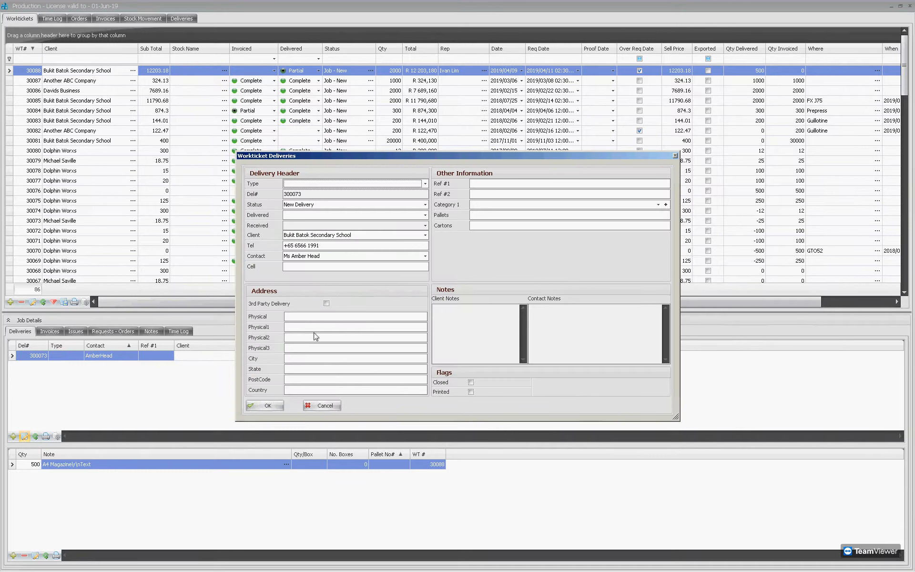
left_click(309, 318)
left_click(312, 258)
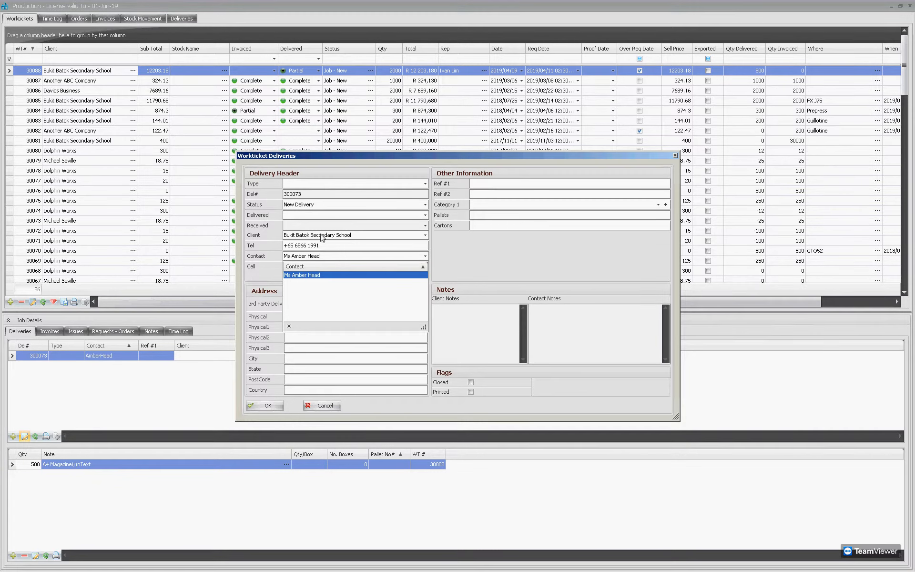
left_click(321, 234)
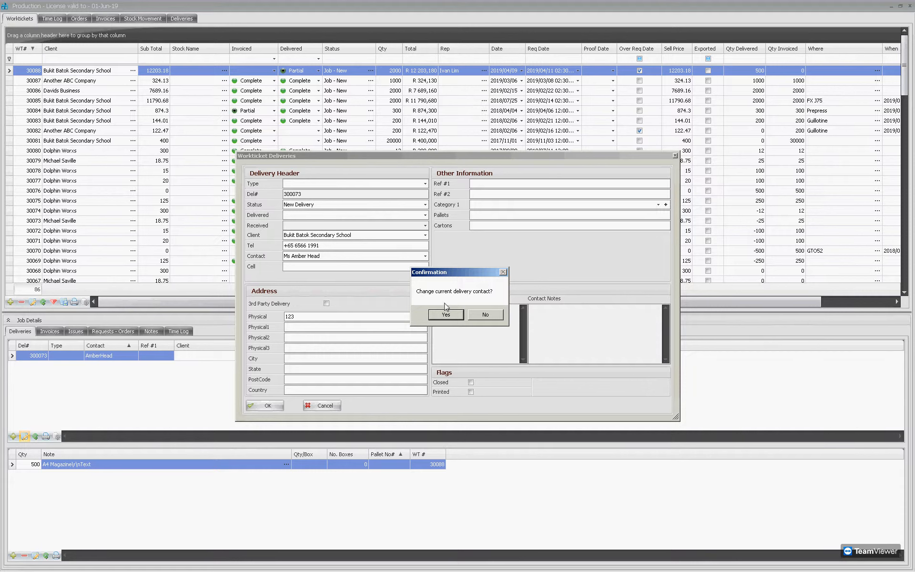
key("Return")
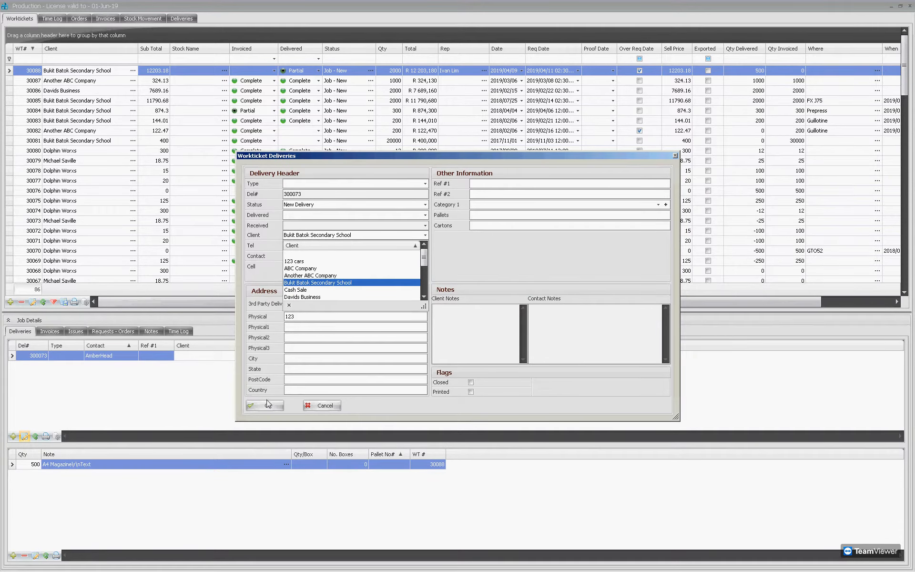
left_click(269, 404)
left_click(479, 318)
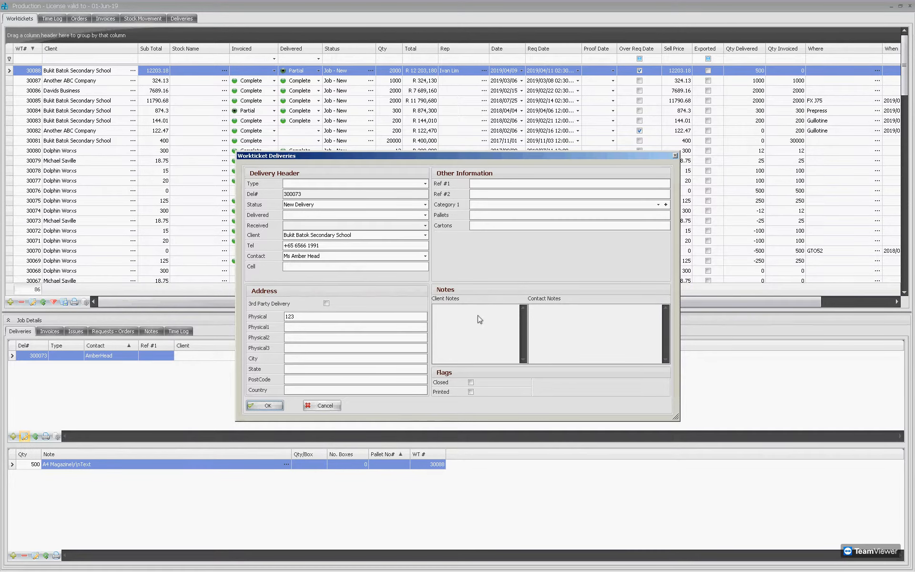
left_click(251, 405)
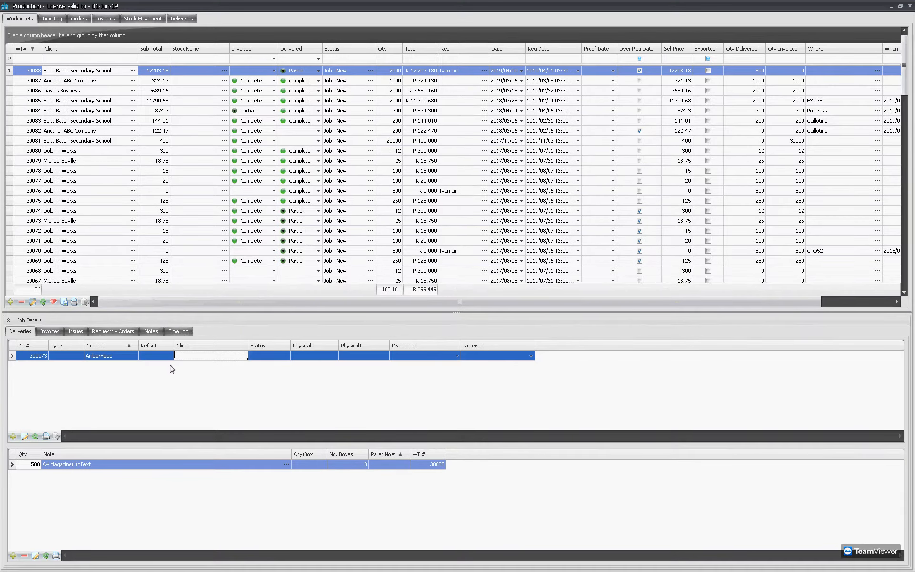
Preview Delivery Order 300073 for job 30088, discard the PDF e-mail, and close the preview.
left_click(46, 436)
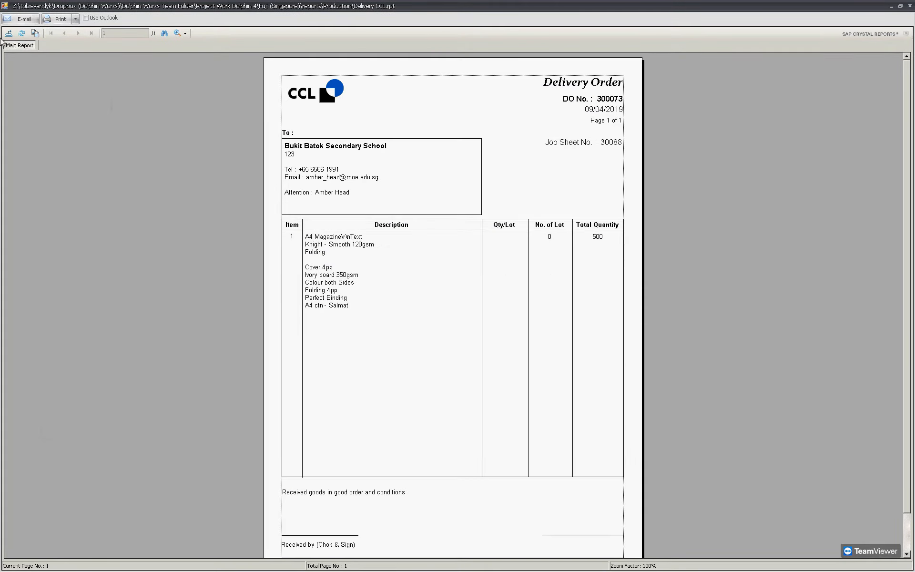
left_click(28, 22)
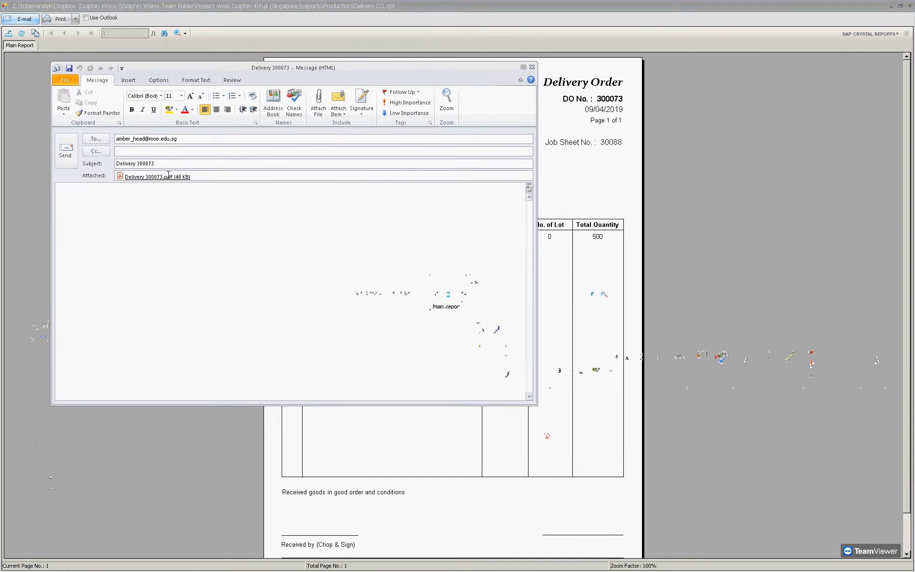
left_click(532, 68)
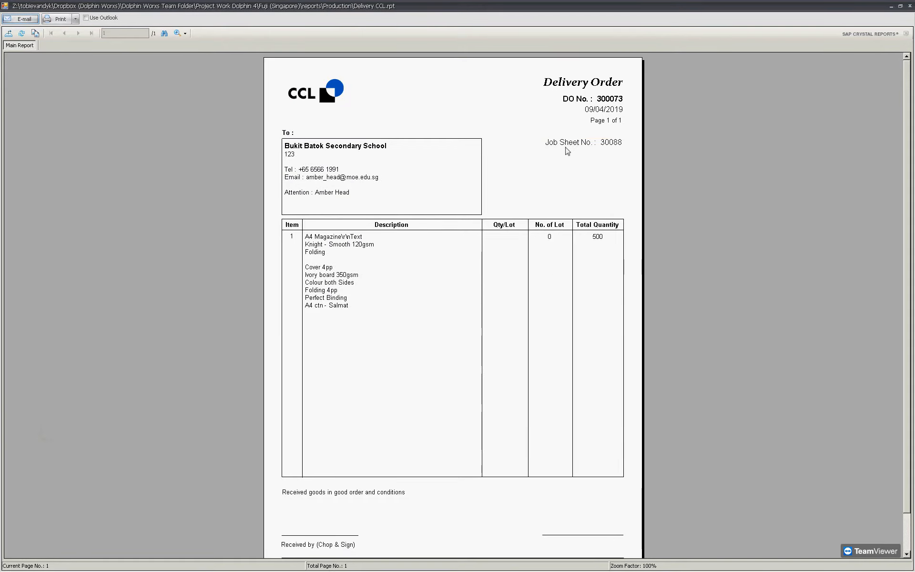
left_click(586, 148)
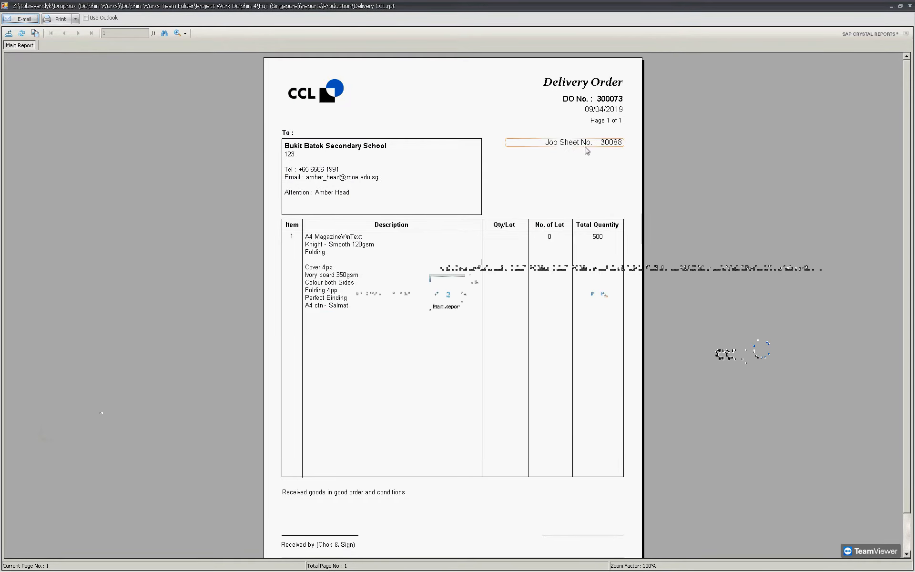
left_click(909, 6)
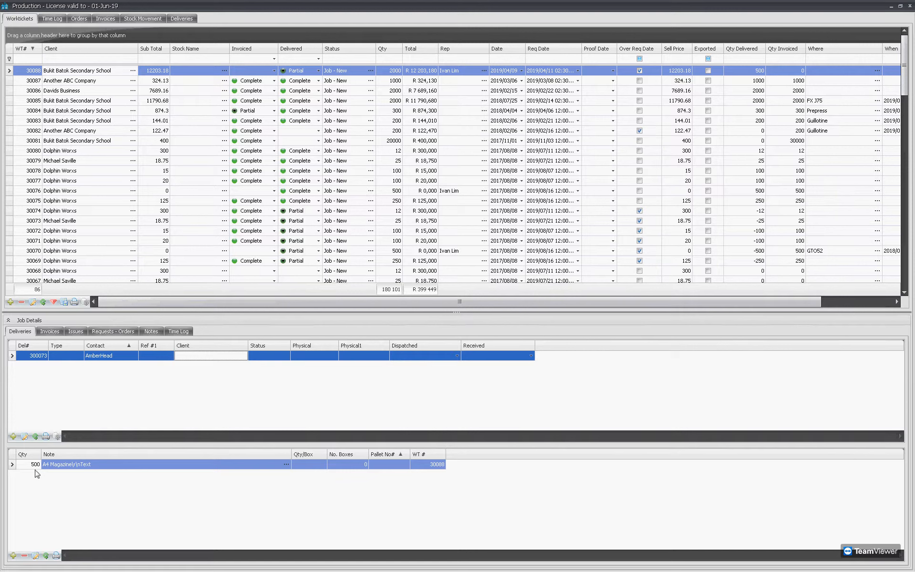
Create delivery 300074 of 1500 A4 Magazines at 20 per box and open the report chooser.
left_click(13, 437)
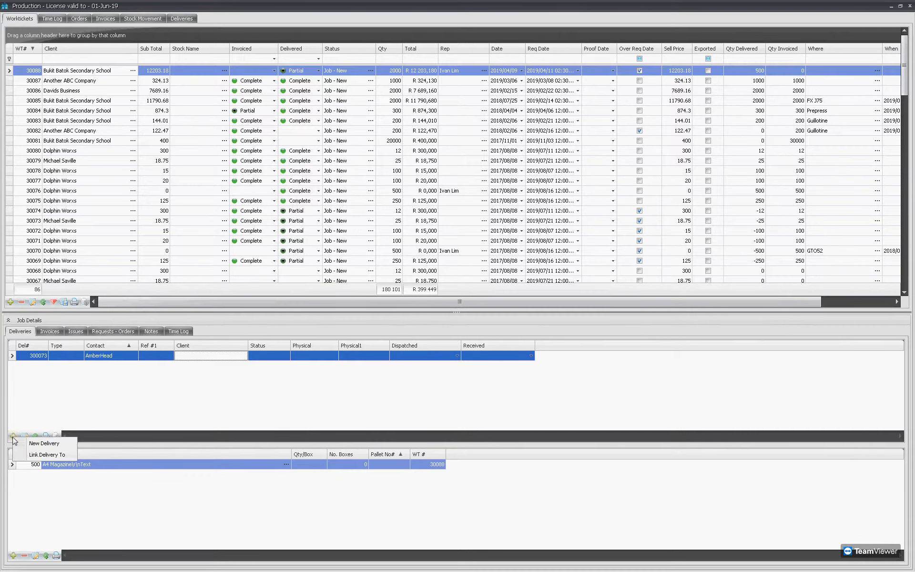
left_click(22, 444)
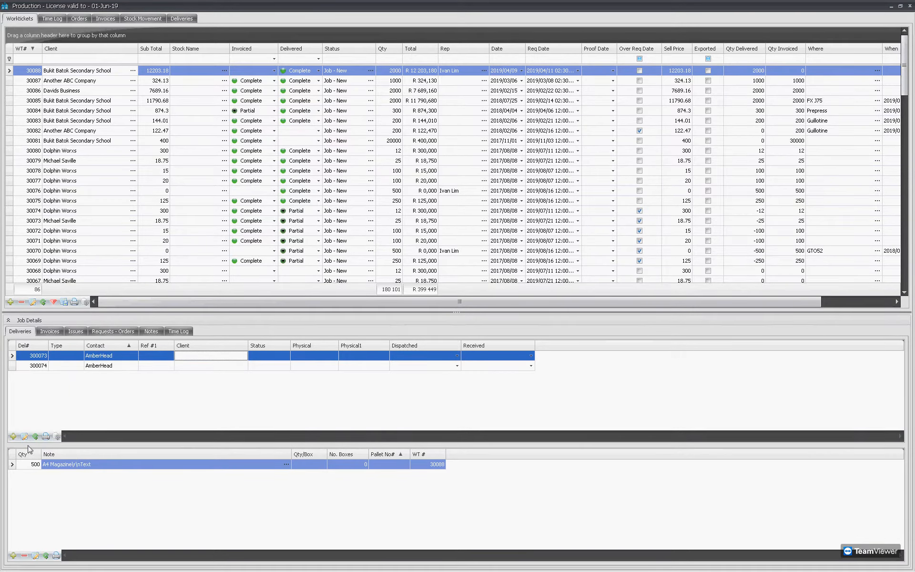
left_click(30, 366)
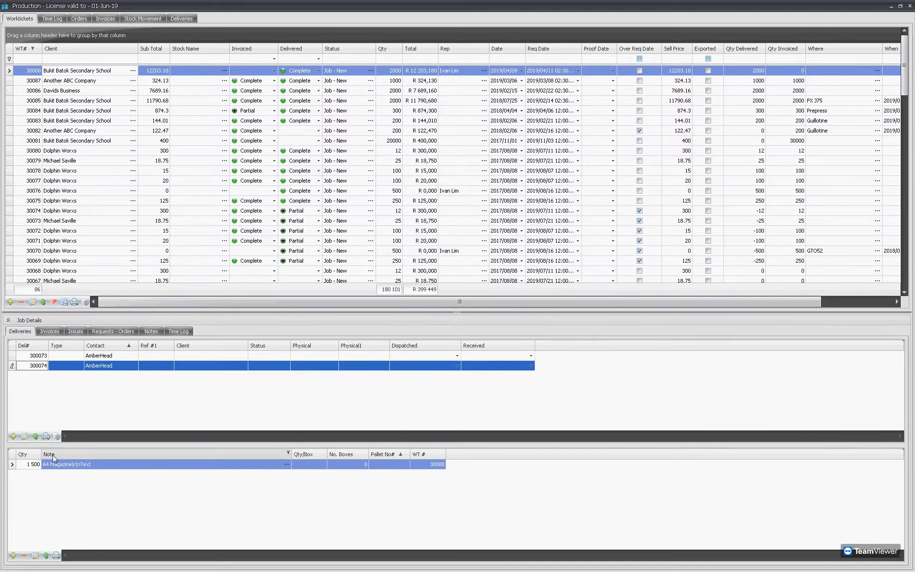
left_click(37, 466)
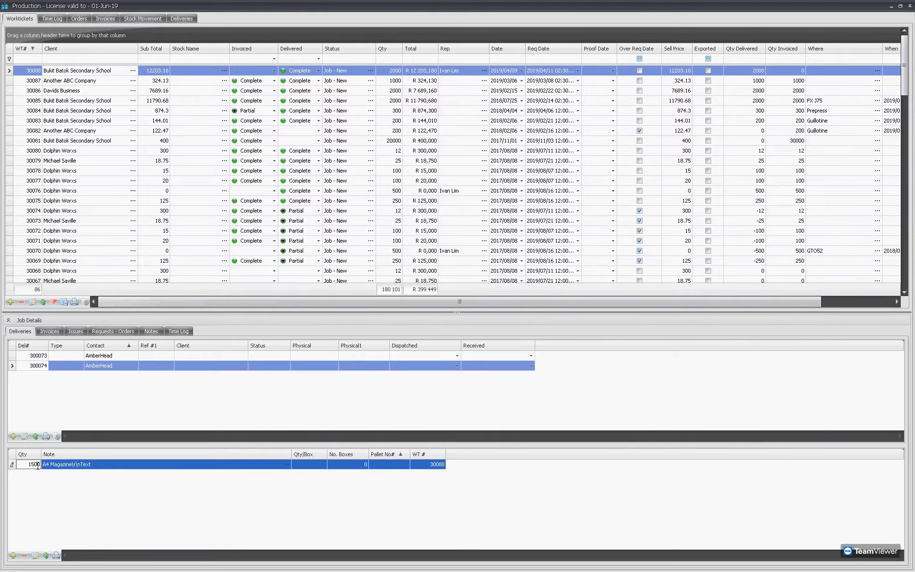
left_click(101, 404)
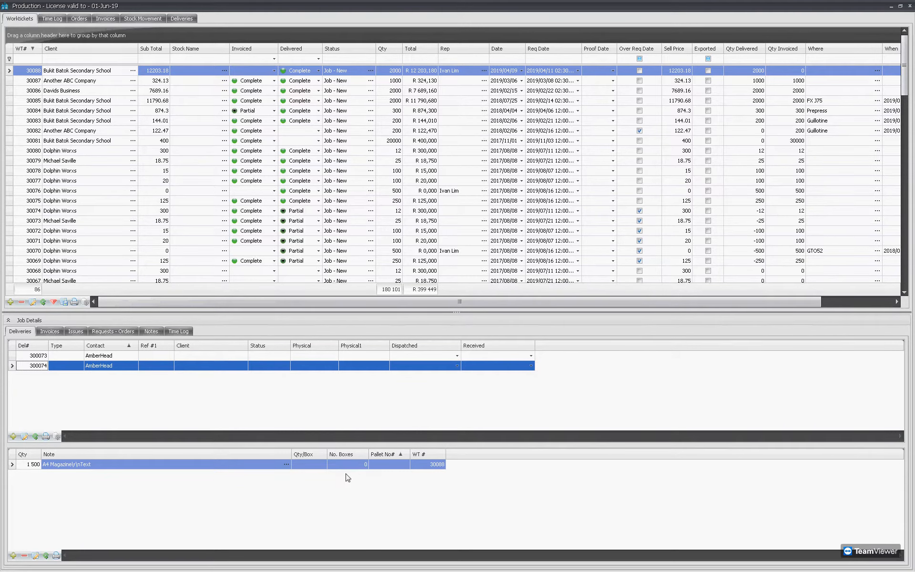
left_click(324, 465)
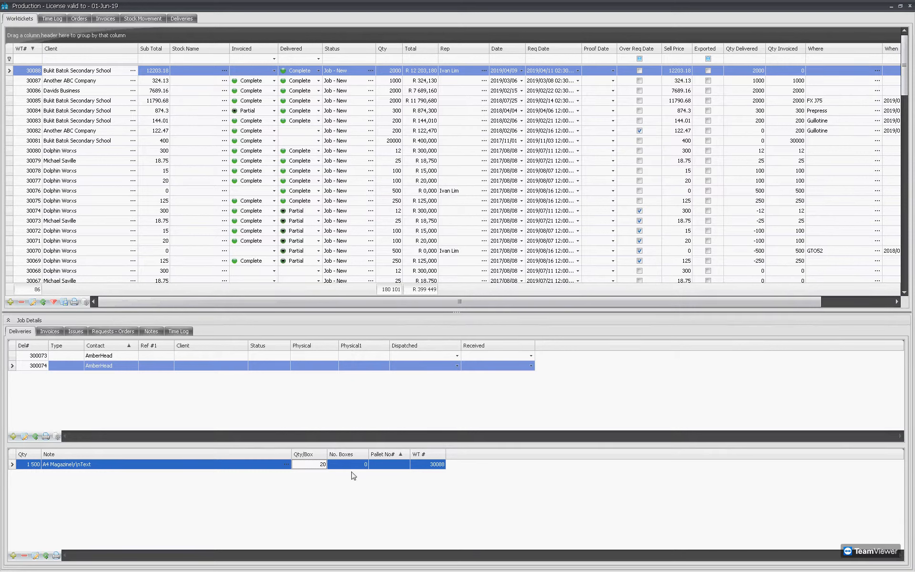
left_click(365, 464)
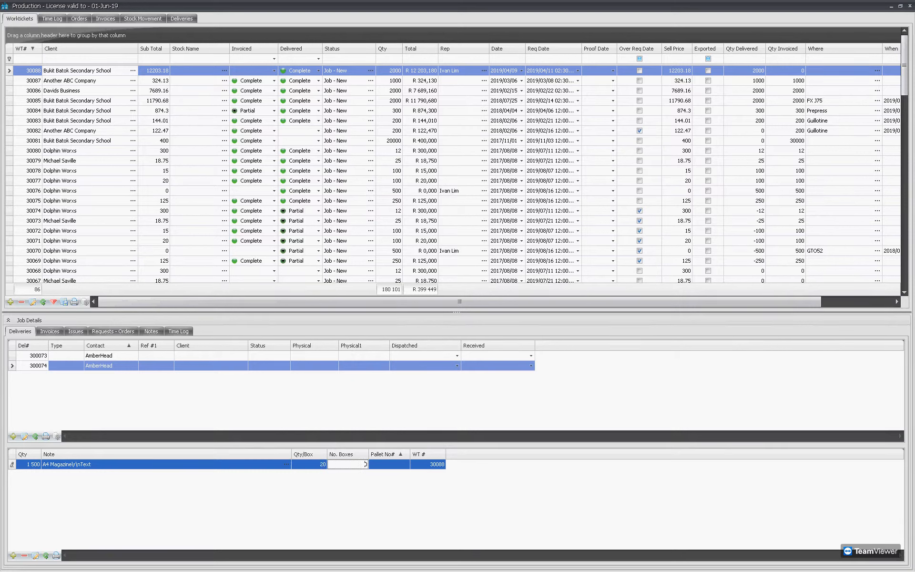
left_click(55, 556)
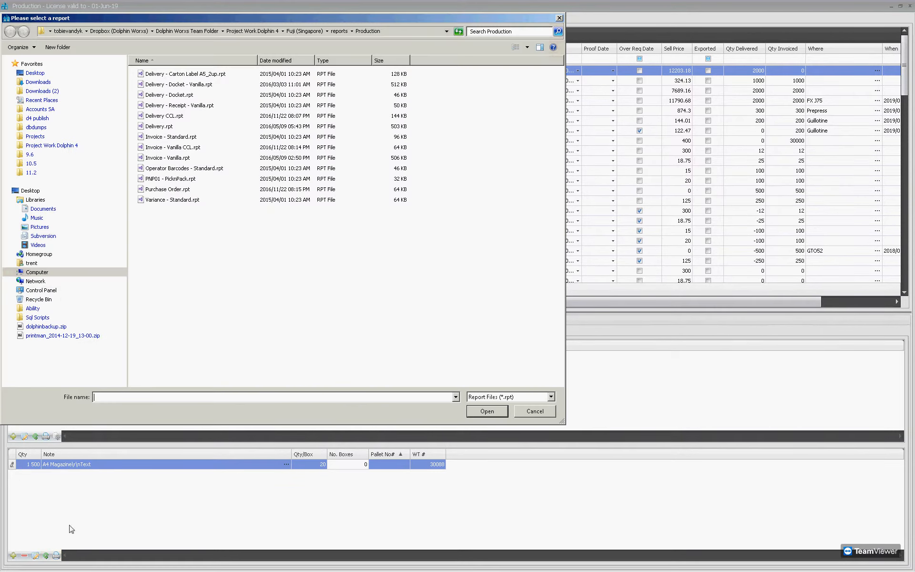
Generate the 'Delivery - Carton Label A5_2up.rpt' labels for delivery 300074 with Print Logo True.
left_click(188, 75)
double_click(187, 74)
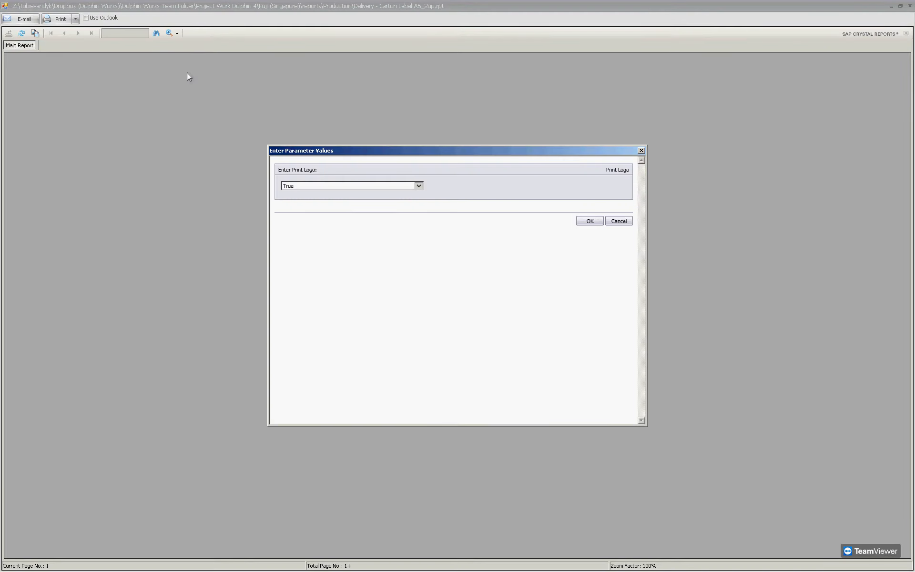
left_click(582, 221)
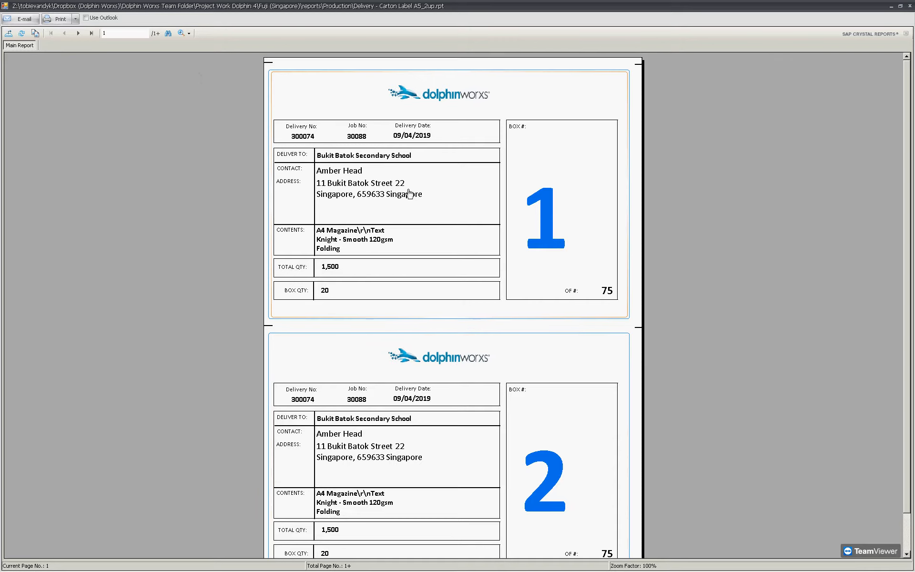
Close the carton label preview, returning to deliveries 300073 and 300074 (75 boxes).
left_click(911, 5)
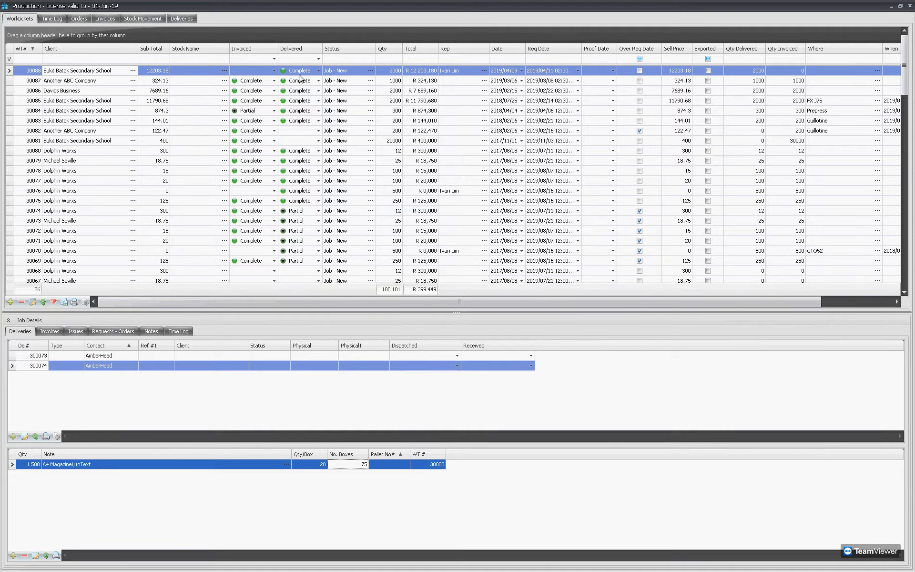
Create summary invoice 500056 for job 30088 at R 13 057,40 incl. GST and preview it.
left_click(50, 332)
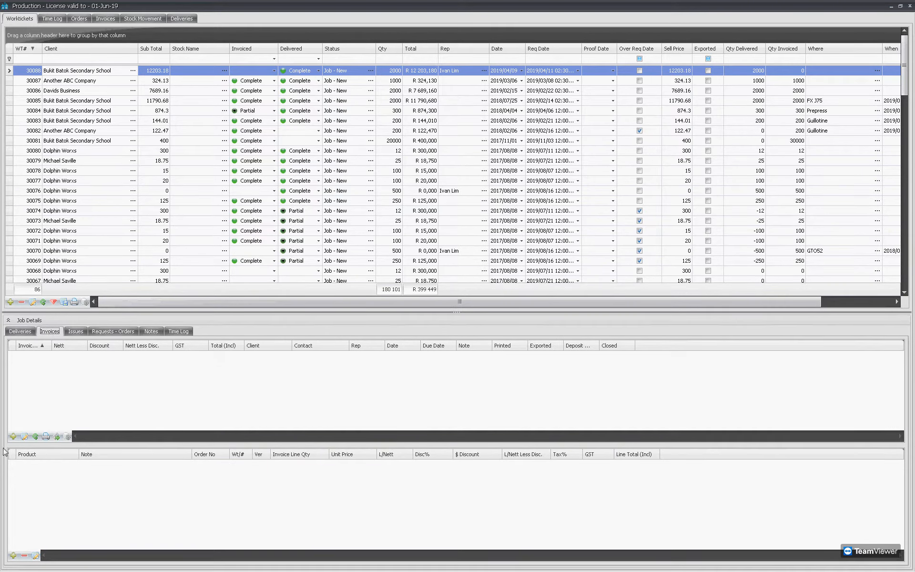
left_click(13, 436)
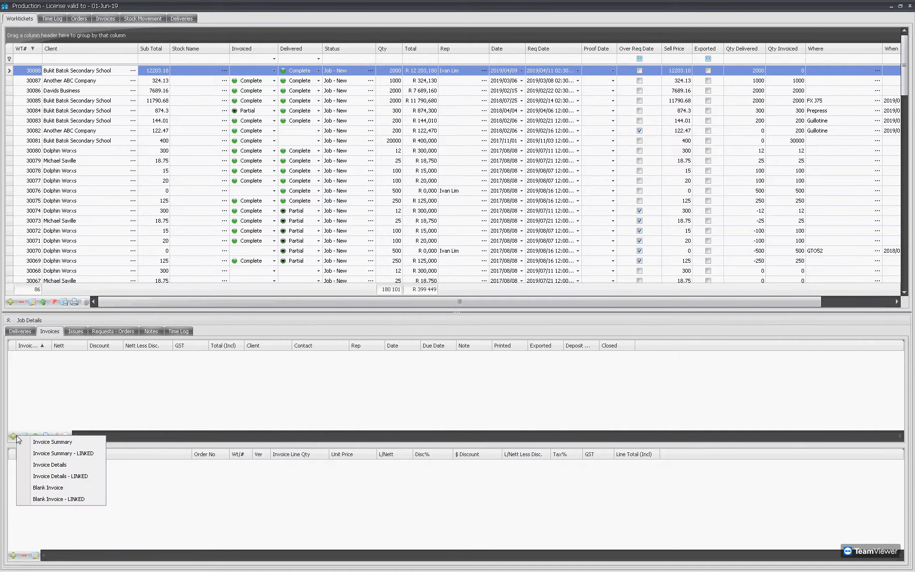
left_click(50, 446)
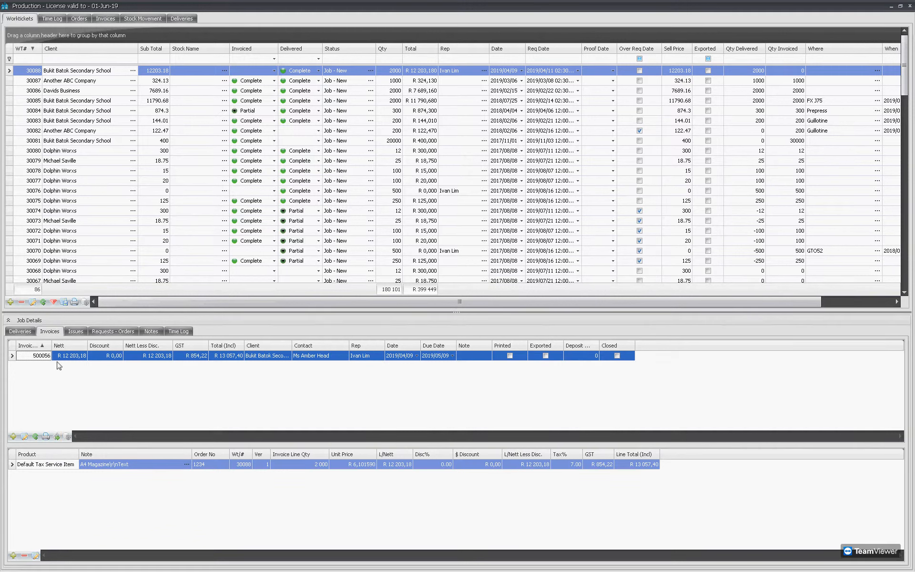
left_click(46, 436)
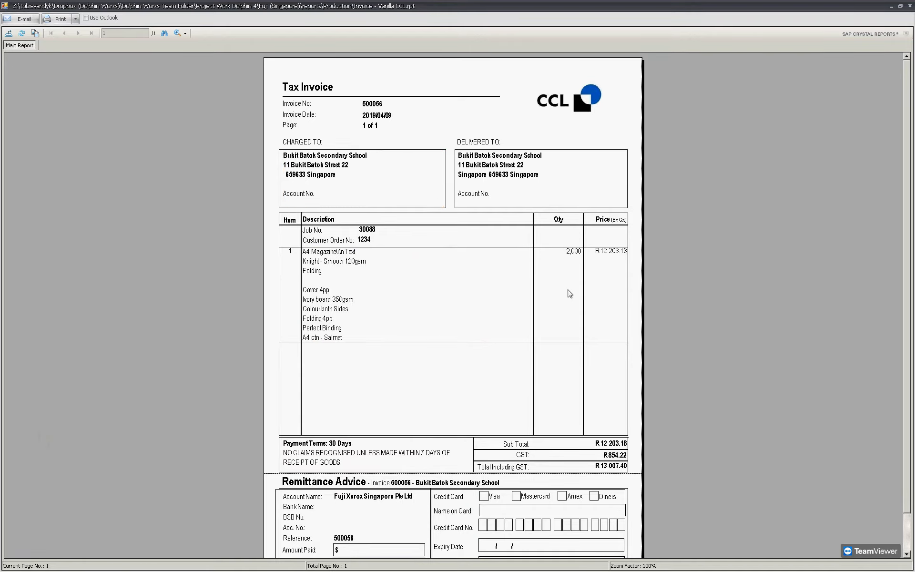
Close the Tax Invoice 500056 preview to return to the invoice listing.
left_click(910, 6)
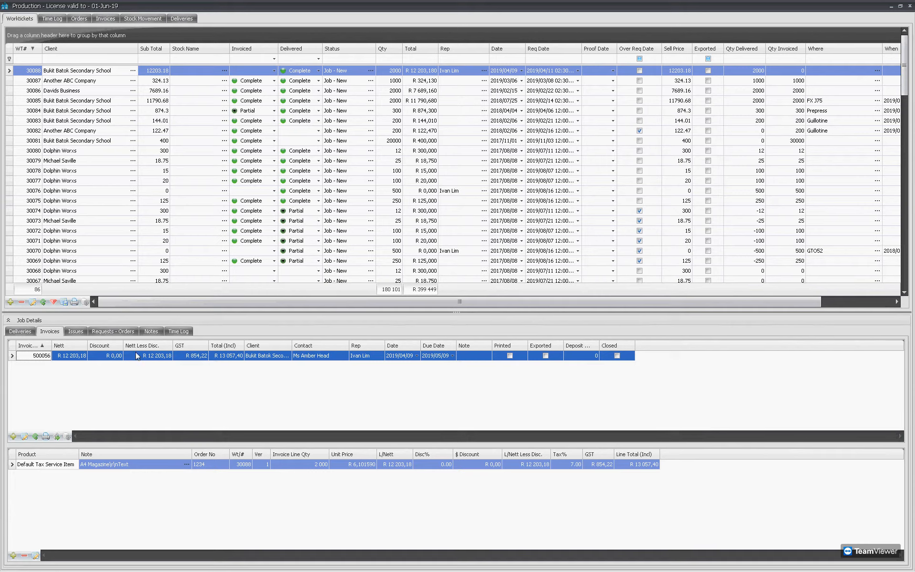
Review the job's material requests, confirming the Knight paper's 9 760 requested quantity.
left_click(97, 333)
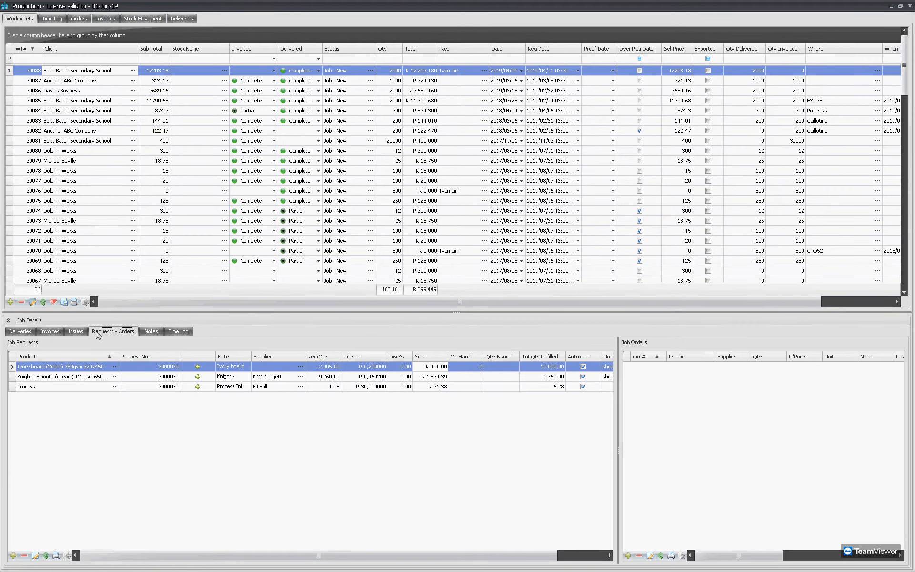
left_click(81, 376)
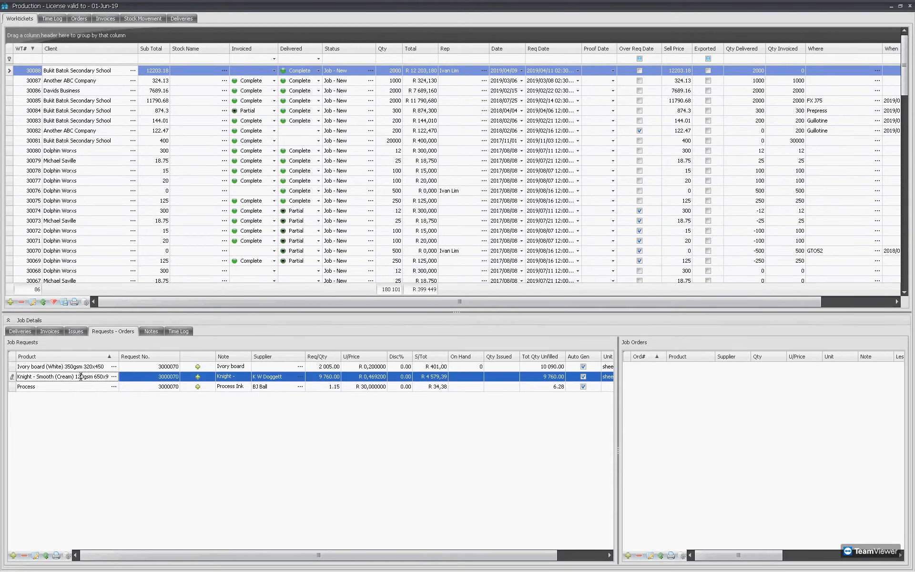
double_click(245, 365)
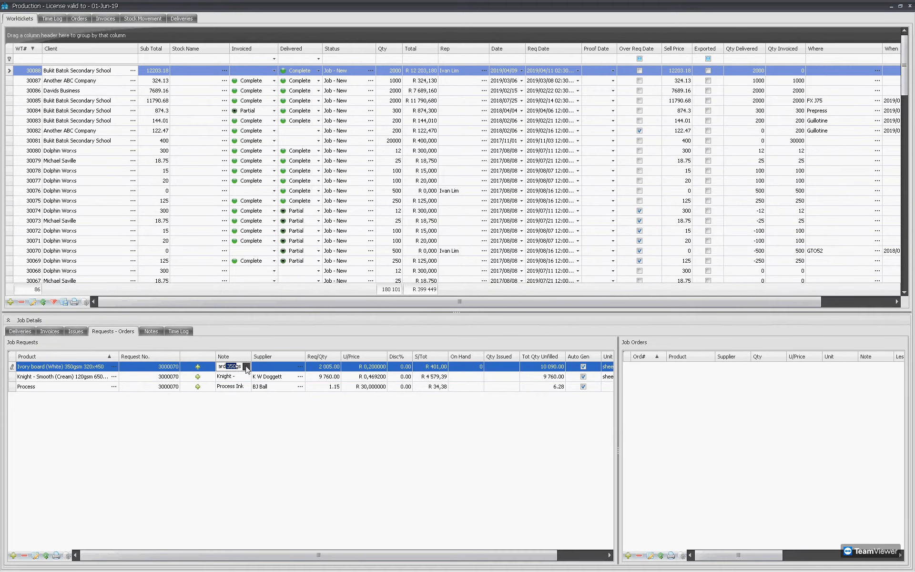
left_click(254, 377)
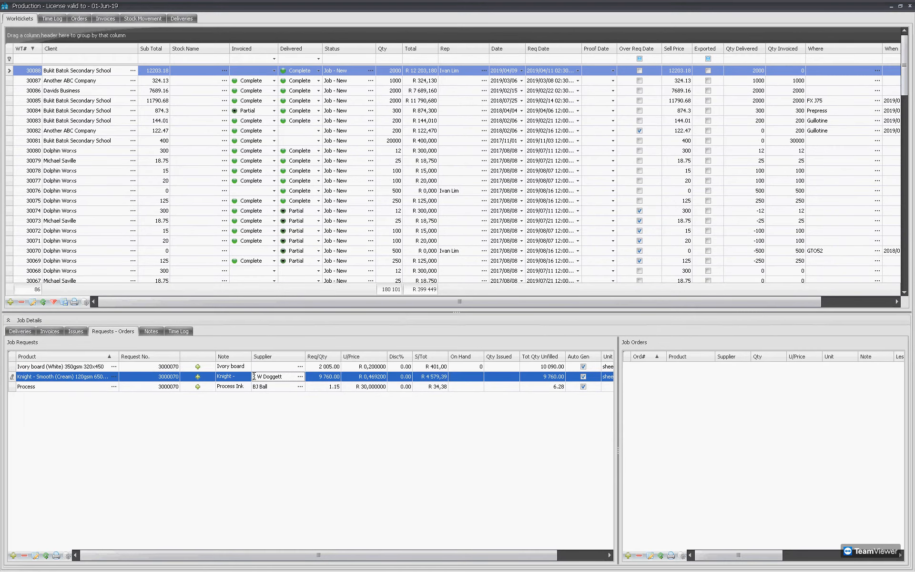
left_click(323, 376)
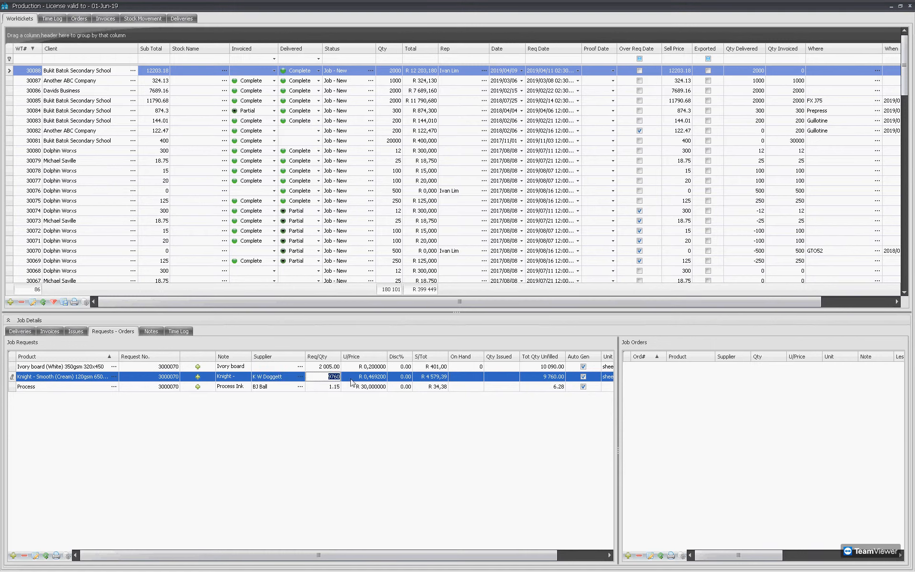
left_click(466, 379)
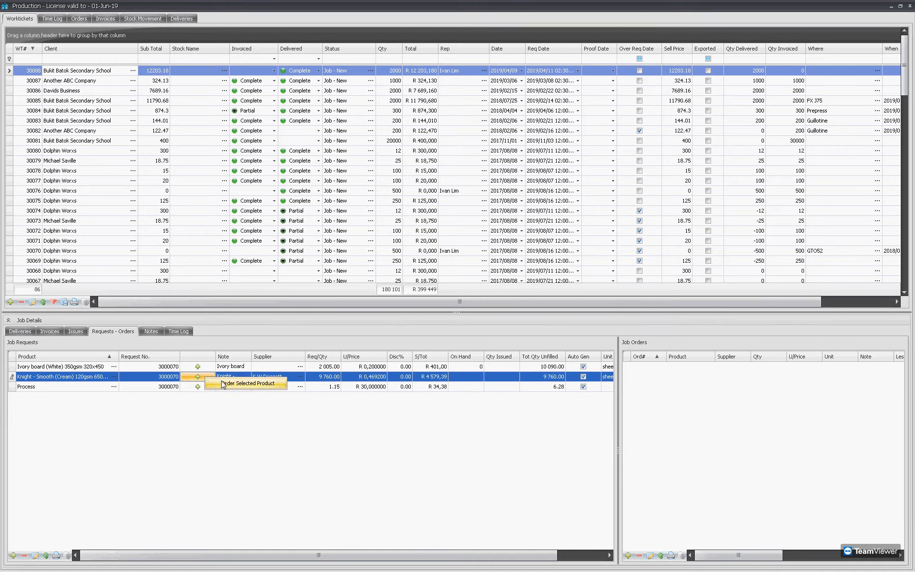
Order 10 000 sheets of Knight - Smooth paper and preview purchase order 400009.
left_click(206, 380)
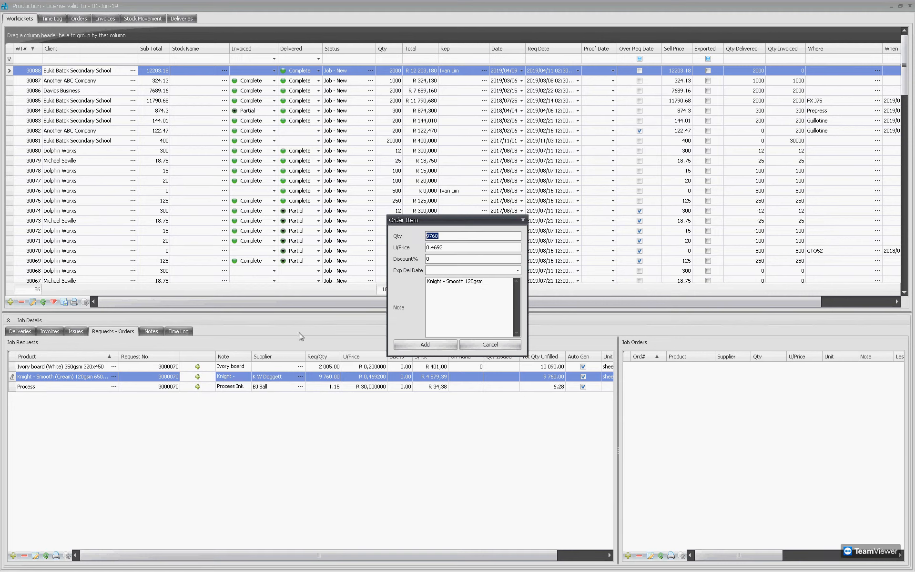
type("10000")
left_click(433, 345)
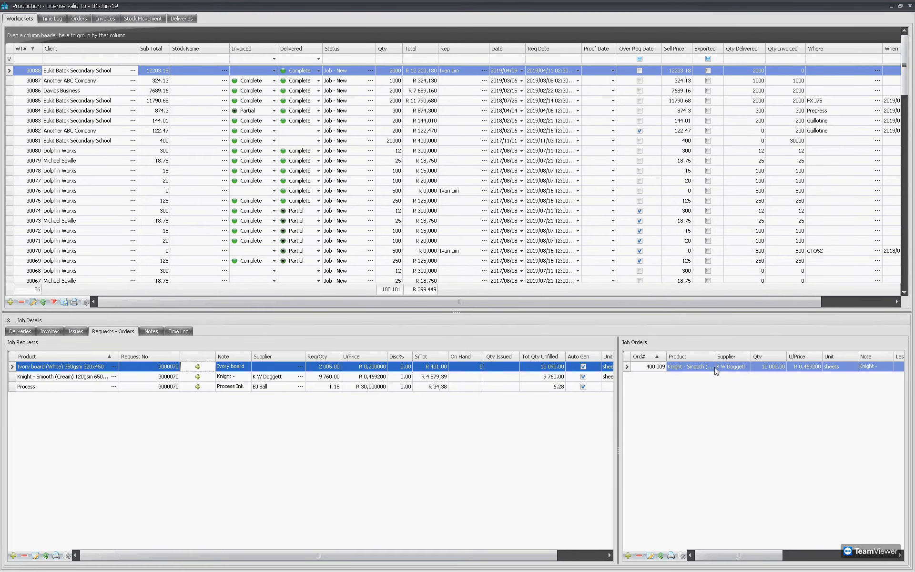
left_click(671, 555)
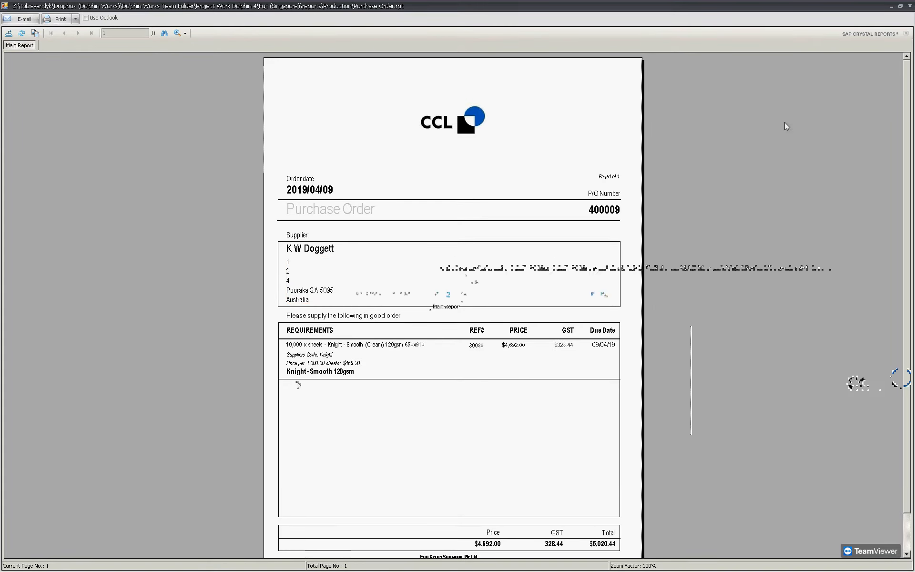
left_click(909, 7)
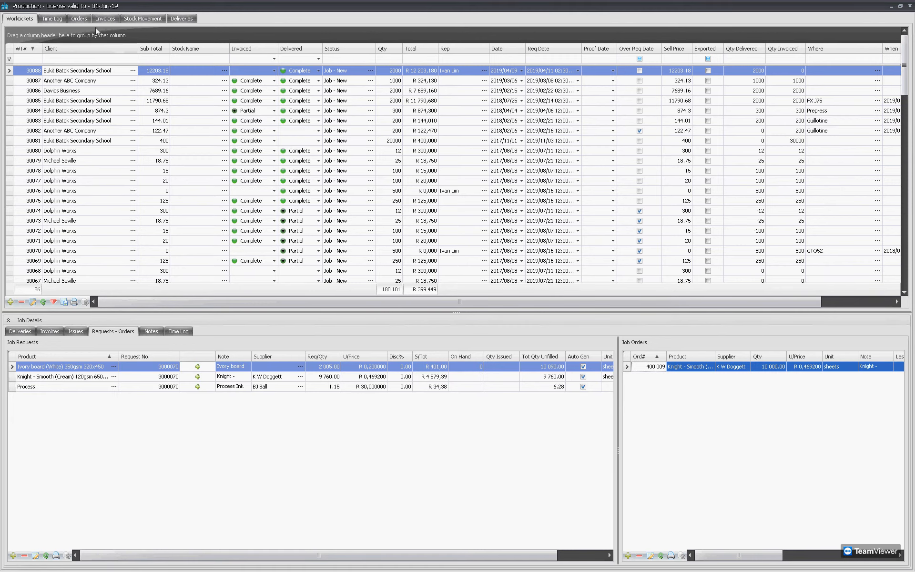
Receive all 10 000 sheets of Knight - Smooth (Cream) 120gsm paper against purchase order 400009.
left_click(78, 21)
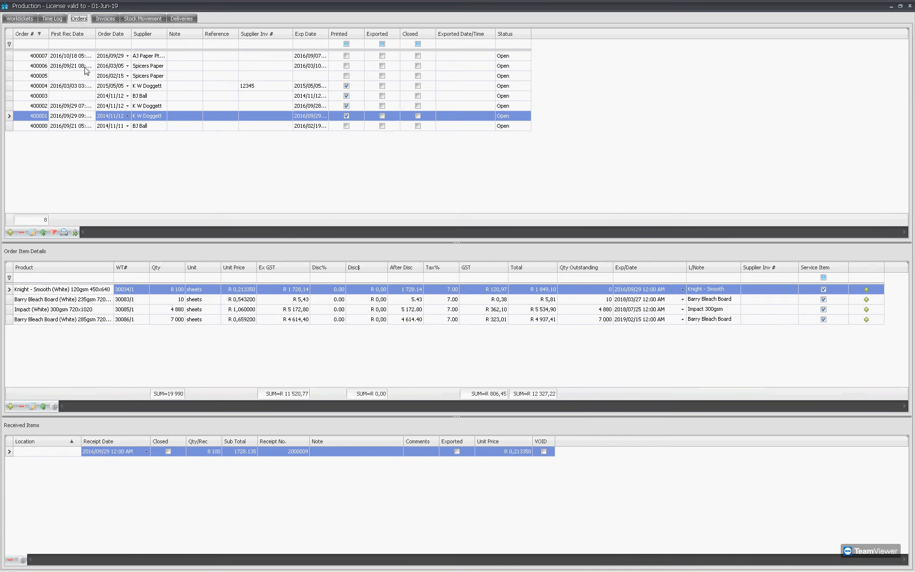
left_click(44, 233)
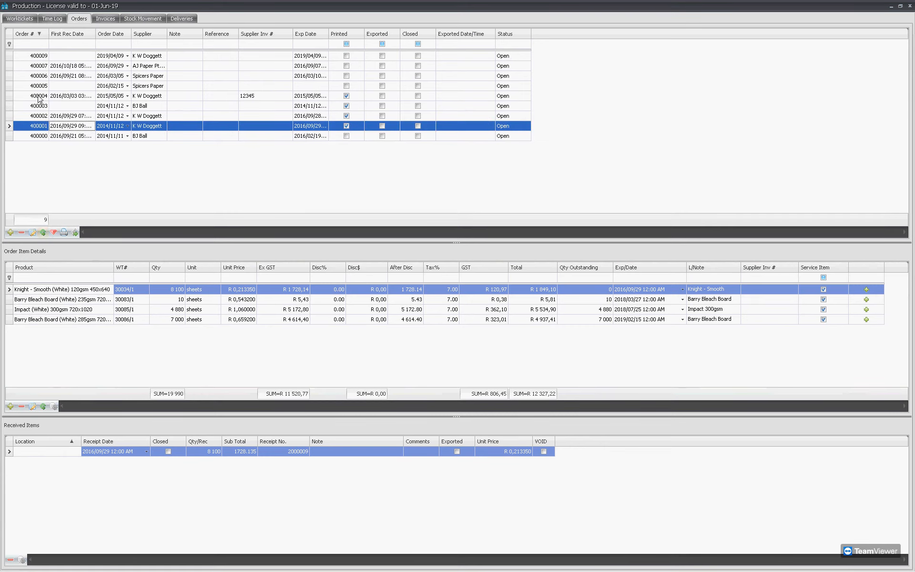
left_click(41, 56)
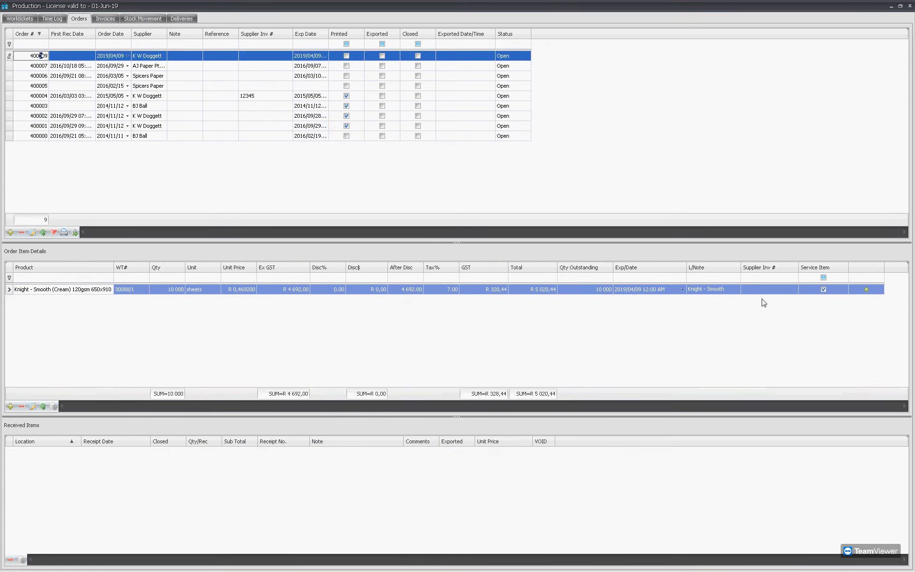
left_click(860, 291)
left_click(860, 291)
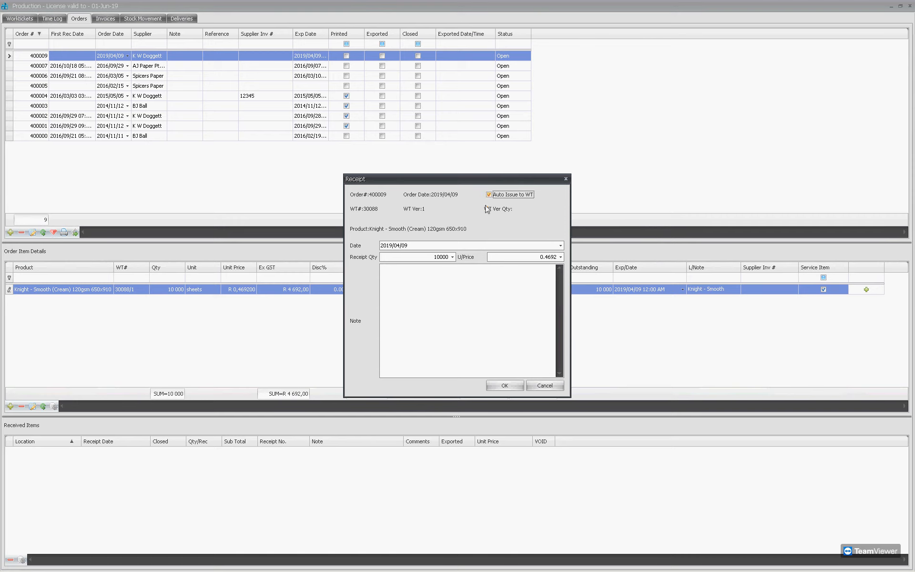
left_click(498, 391)
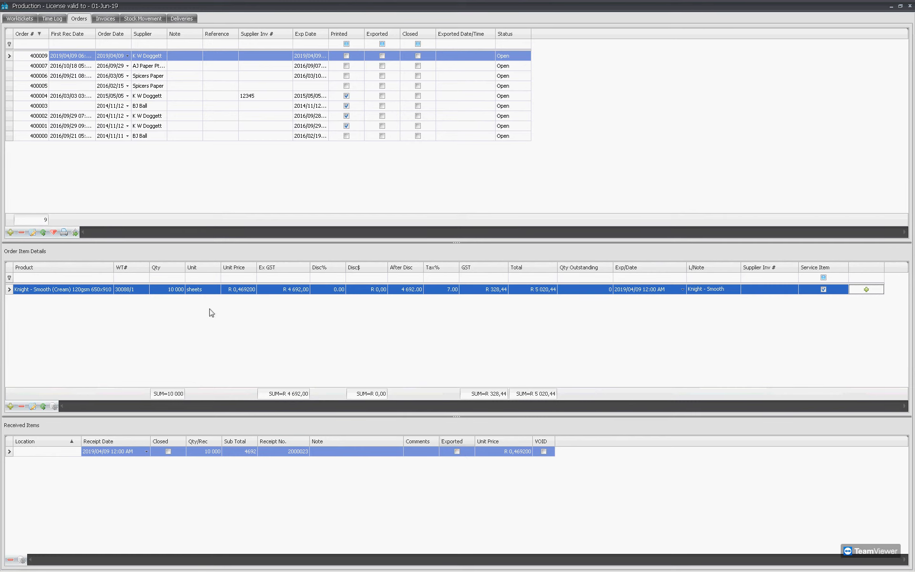
Check job 30088's Issued Stock row: 10 000 sheets of Knight - Smooth paper as item 362.
left_click(19, 19)
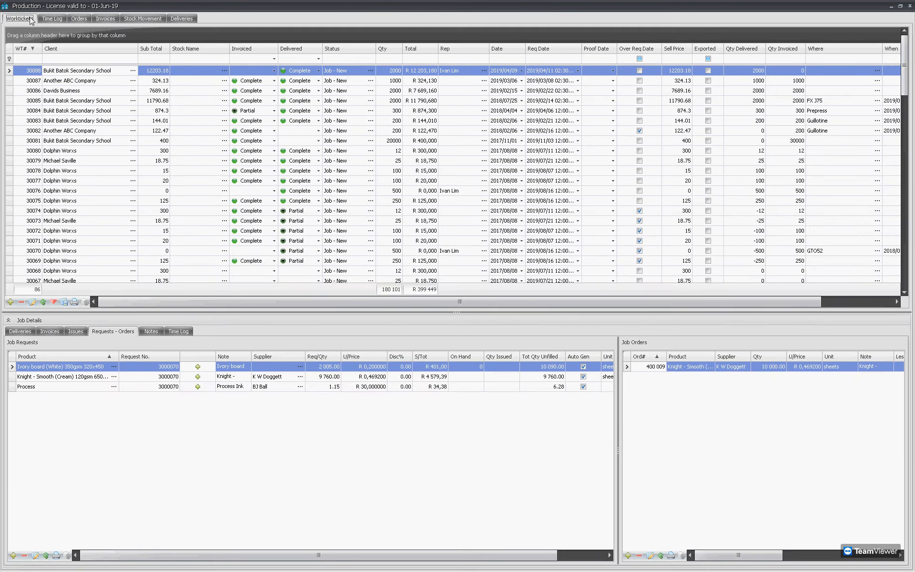
left_click(79, 333)
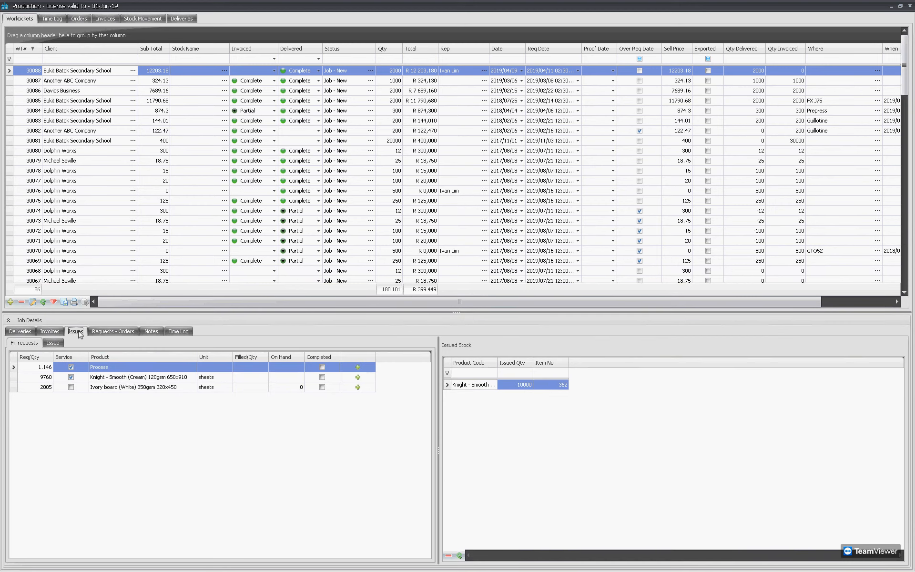
left_click(513, 387)
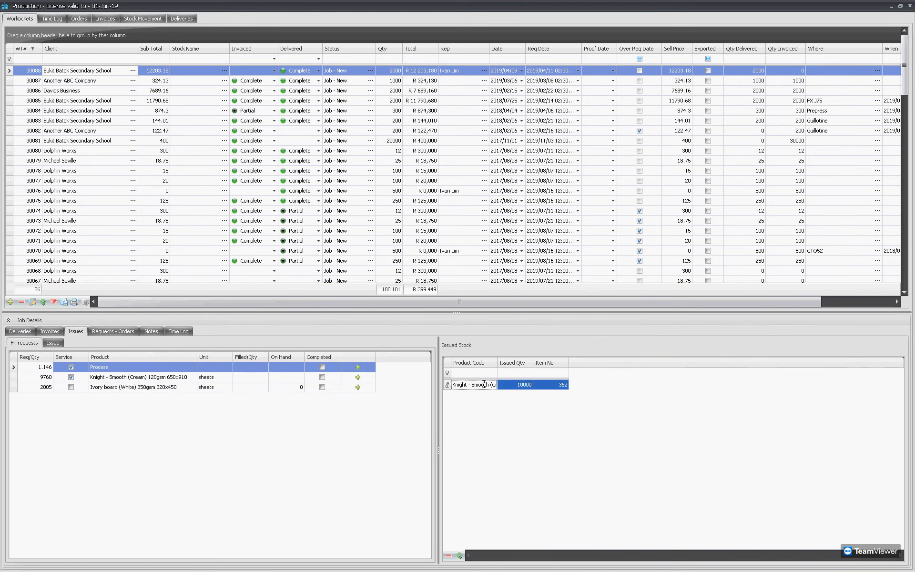
left_click(564, 384)
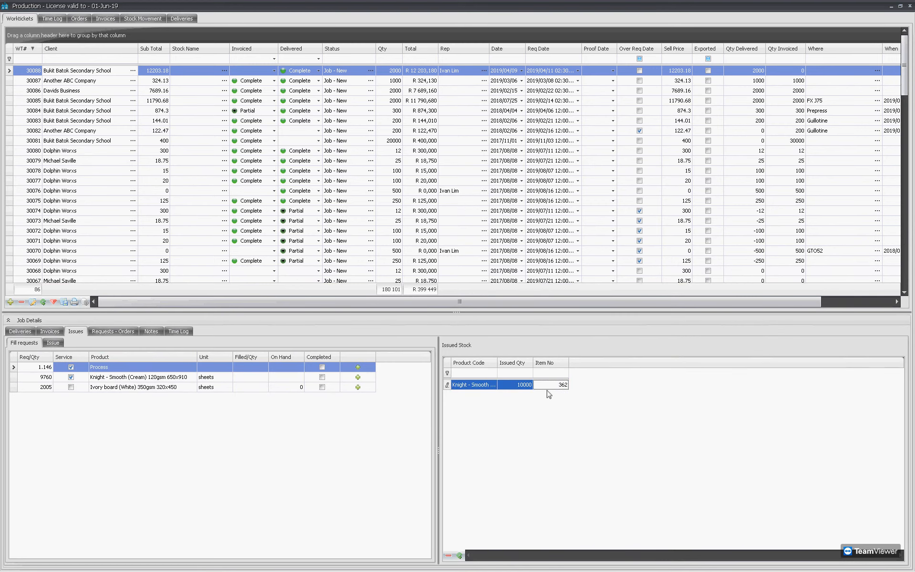
Browse the products available to issue, selecting Label 2 Colours Ink, then return to the issued paper entry.
left_click(54, 344)
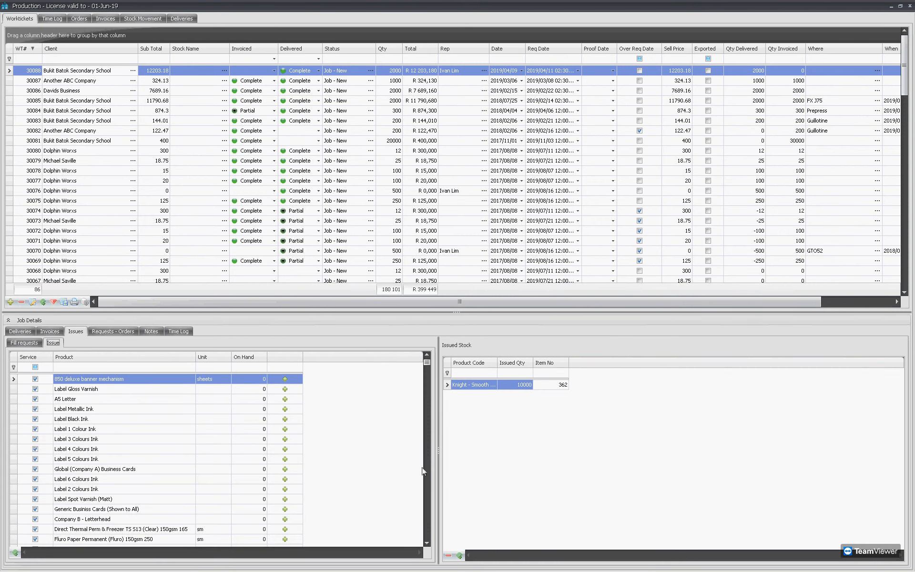
left_click_drag(426, 362, 408, 349)
left_click(191, 491)
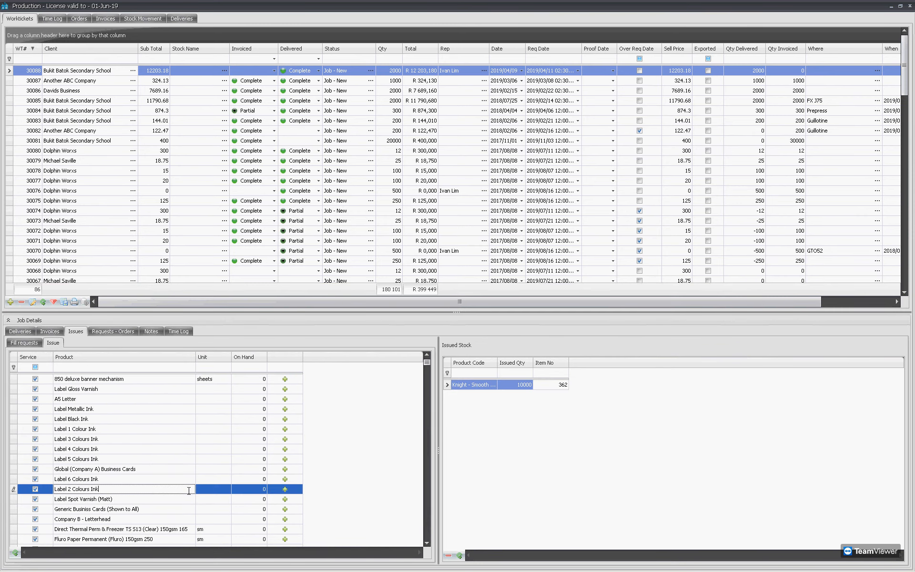
left_click(475, 420)
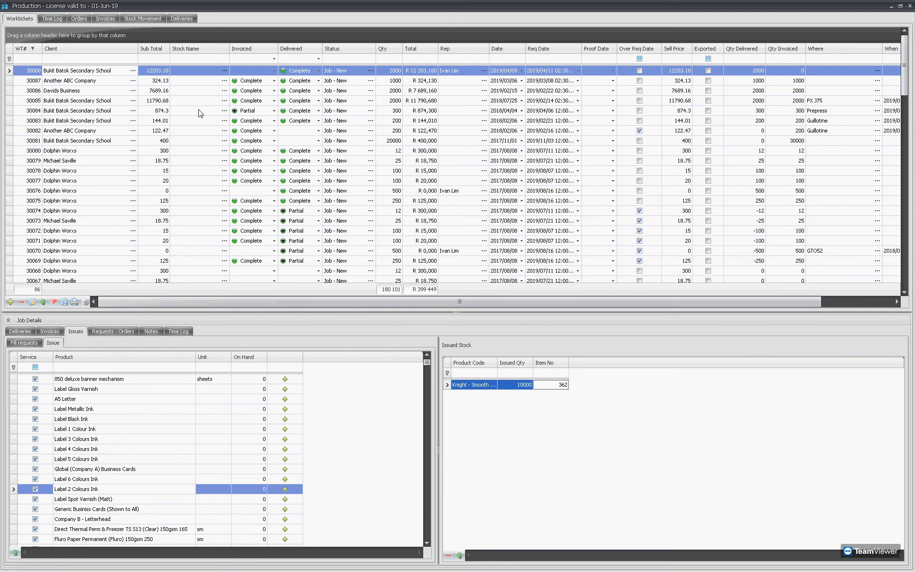
Review the Orders, Invoices and Deliveries lists, then switch to the Mac desktop and bring TeamViewer forward.
left_click(79, 21)
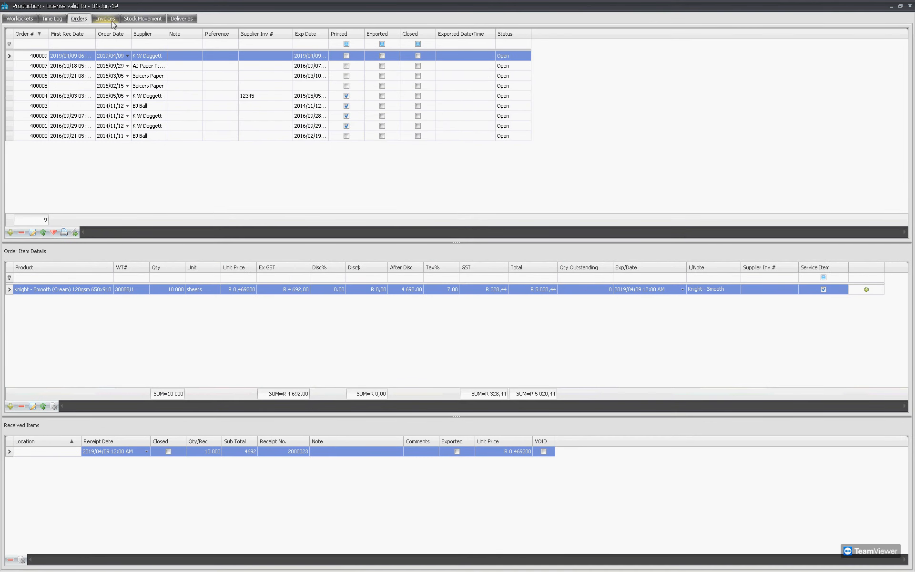
left_click(106, 21)
left_click(181, 21)
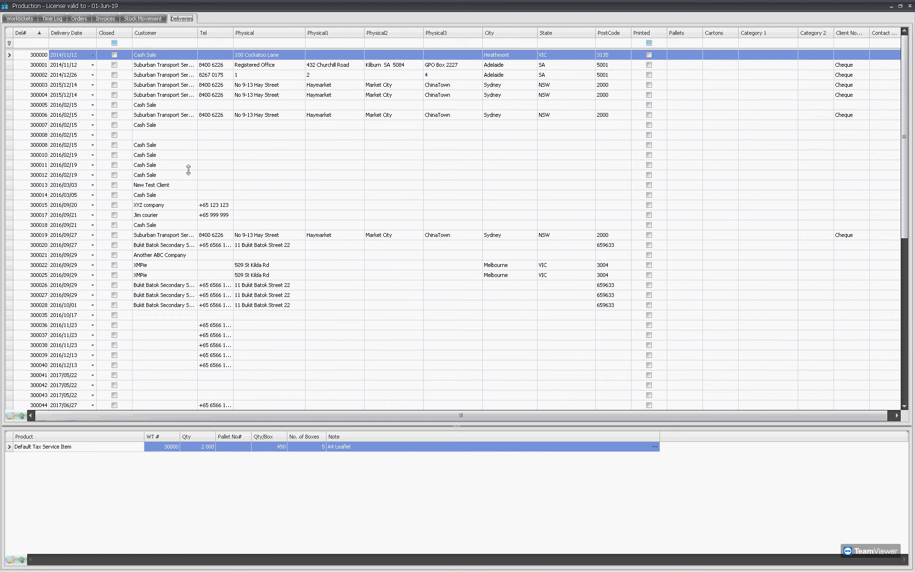
key("ctrl+Left")
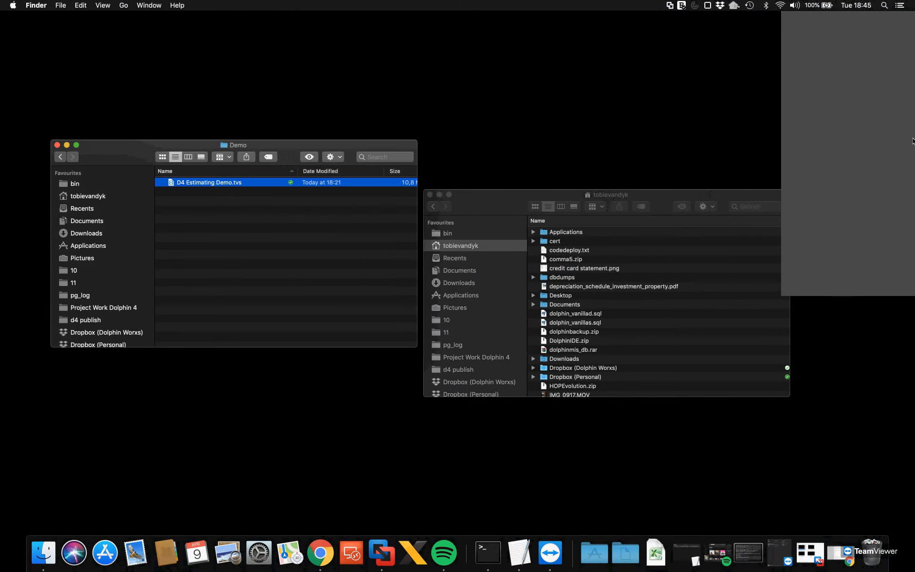
left_click(906, 172)
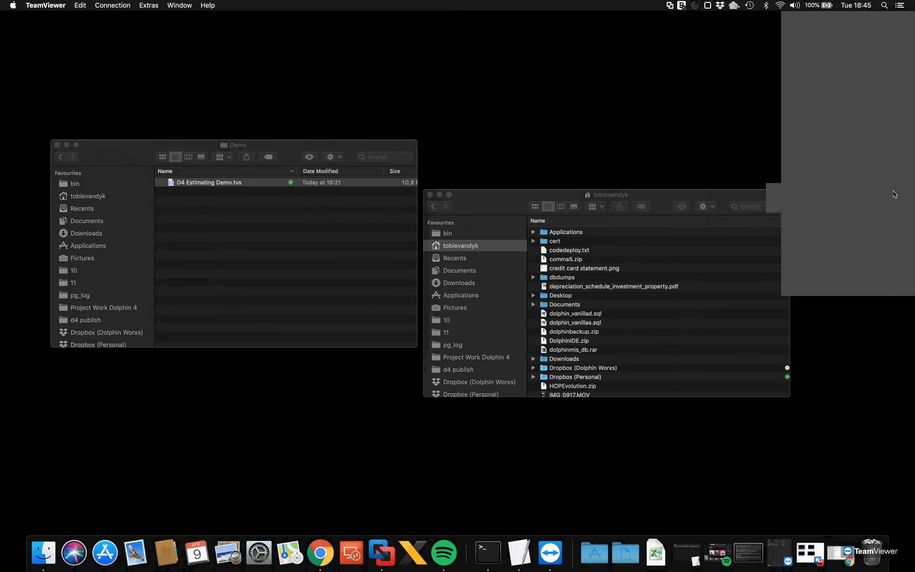